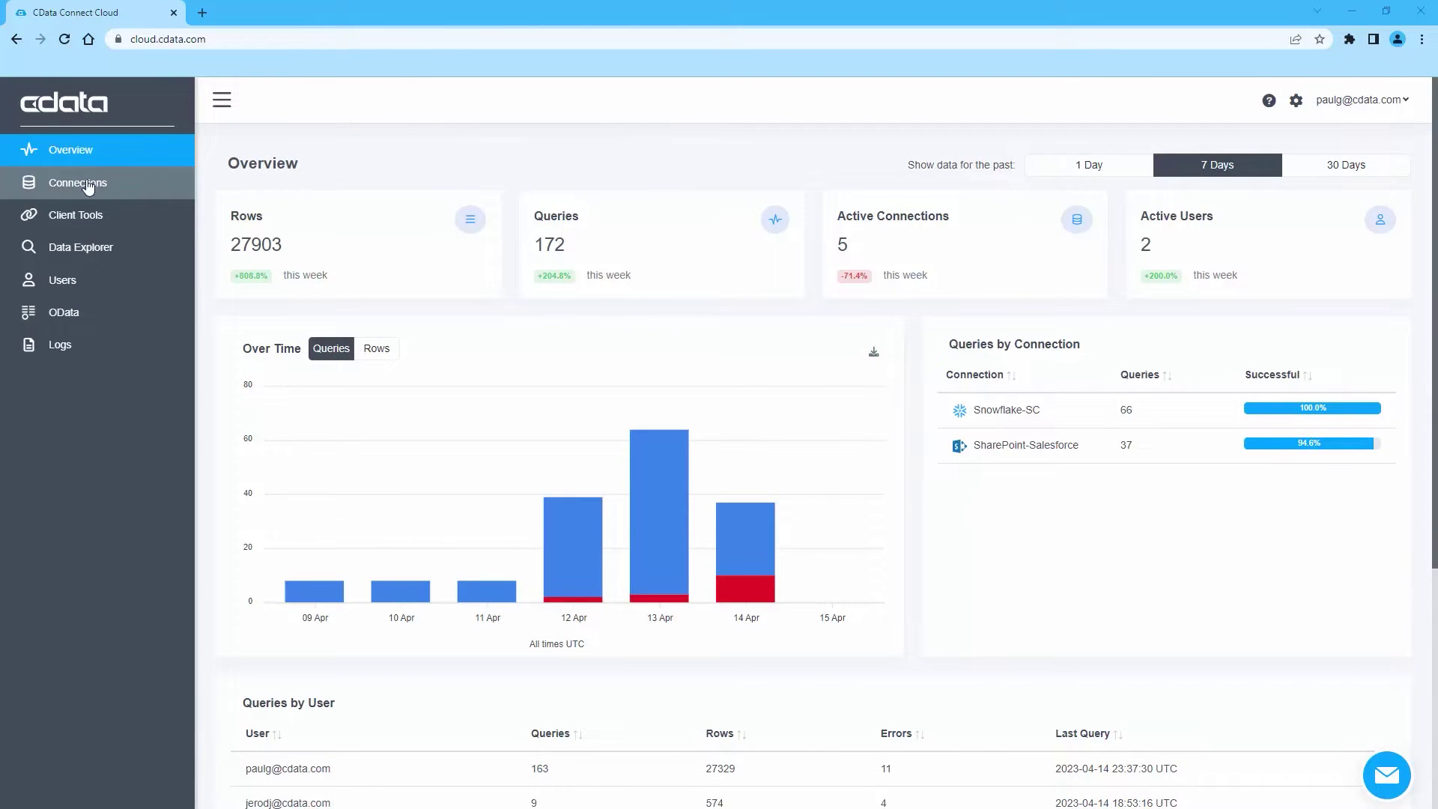
Start a new Snowflake connection named Snowflake-Salesforce
left_click(89, 186)
left_click(1341, 165)
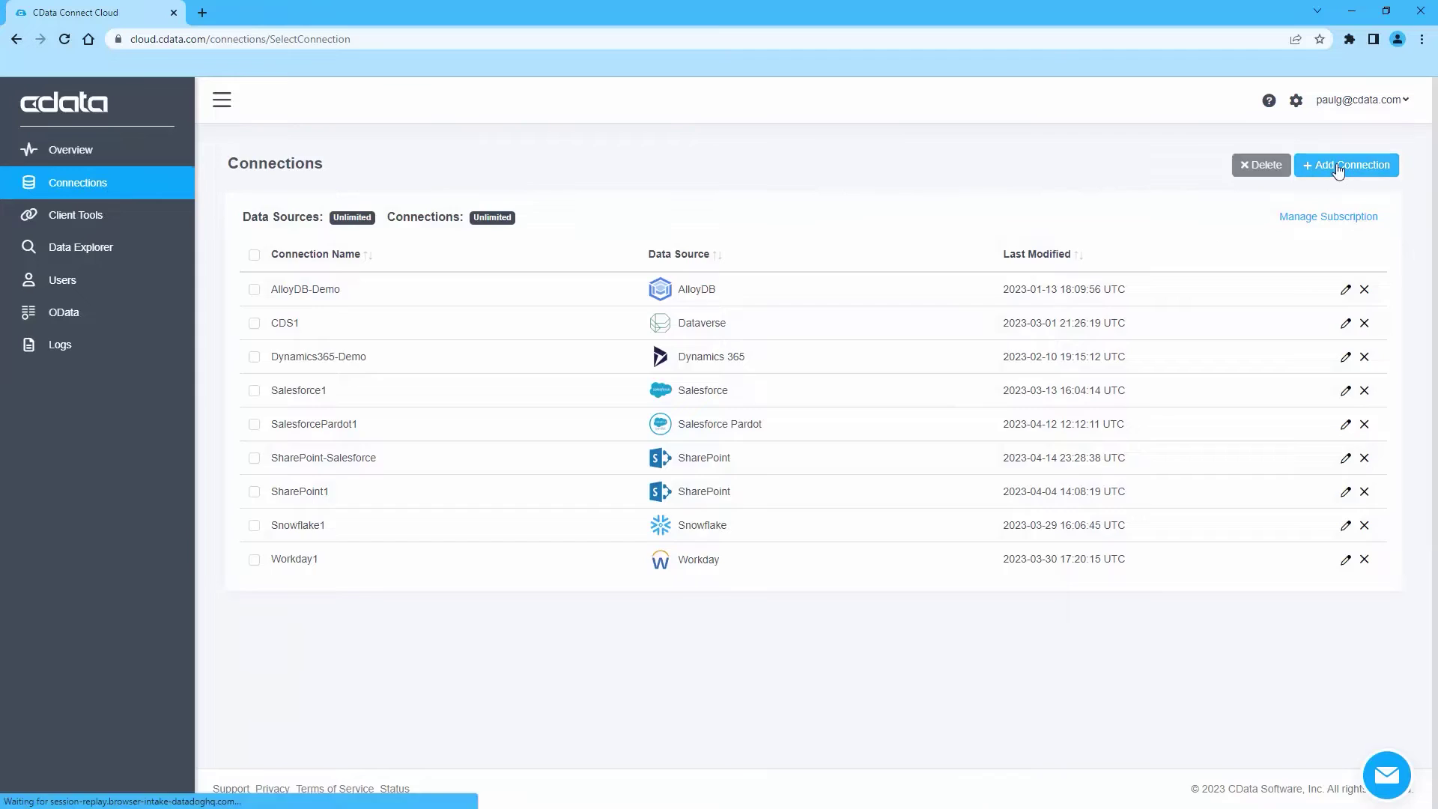
type("snow")
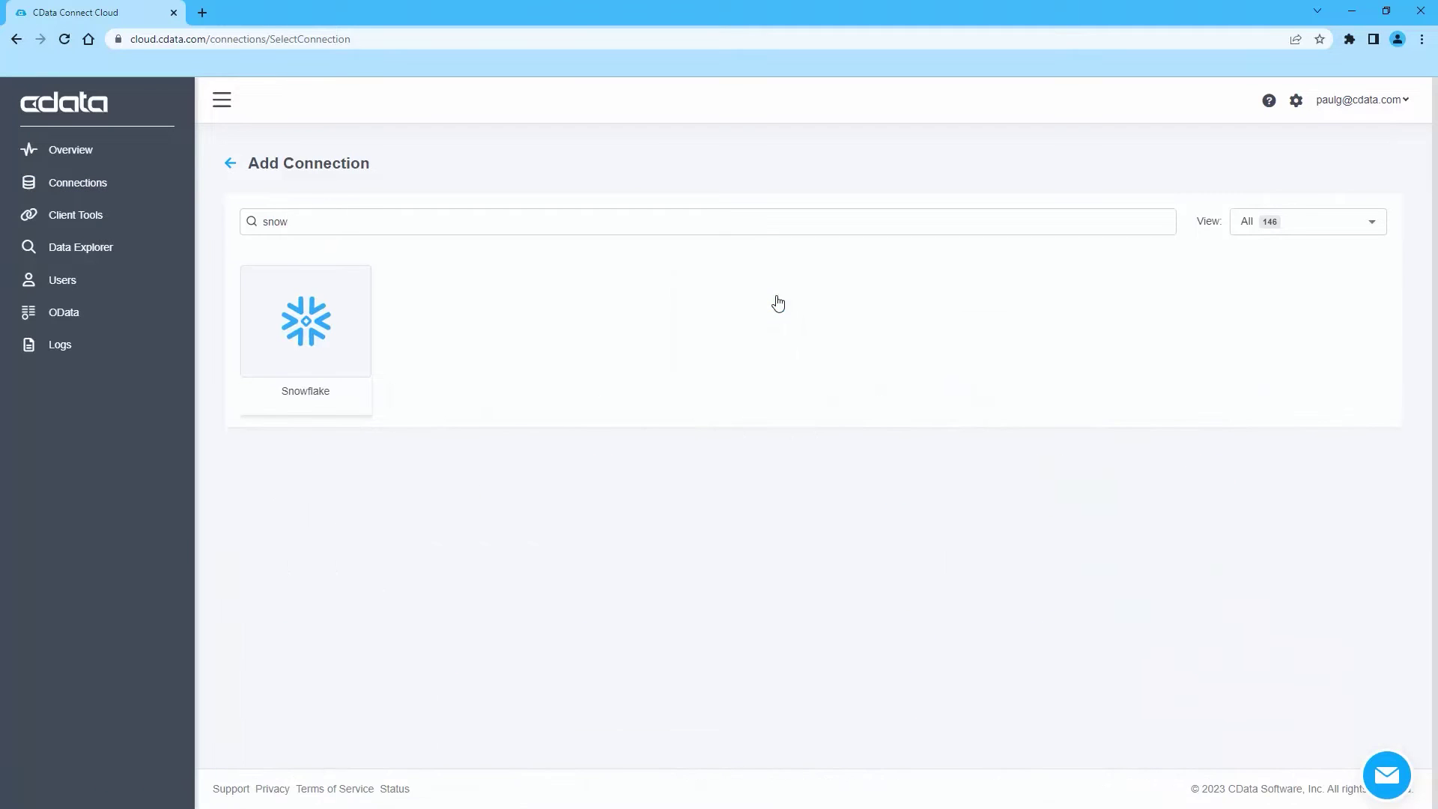
left_click(324, 346)
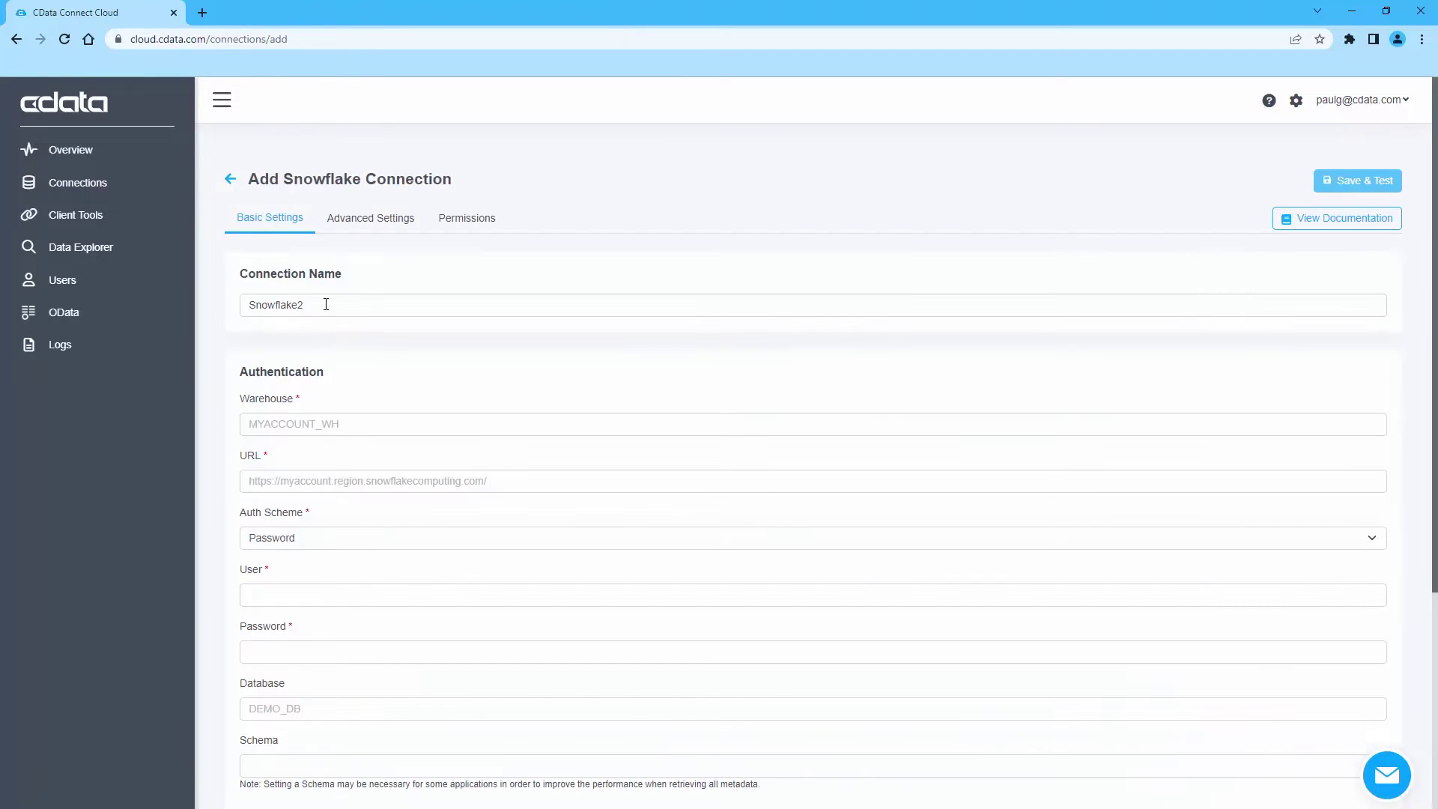
left_click(326, 304)
key("BackSpace")
type("-Sales")
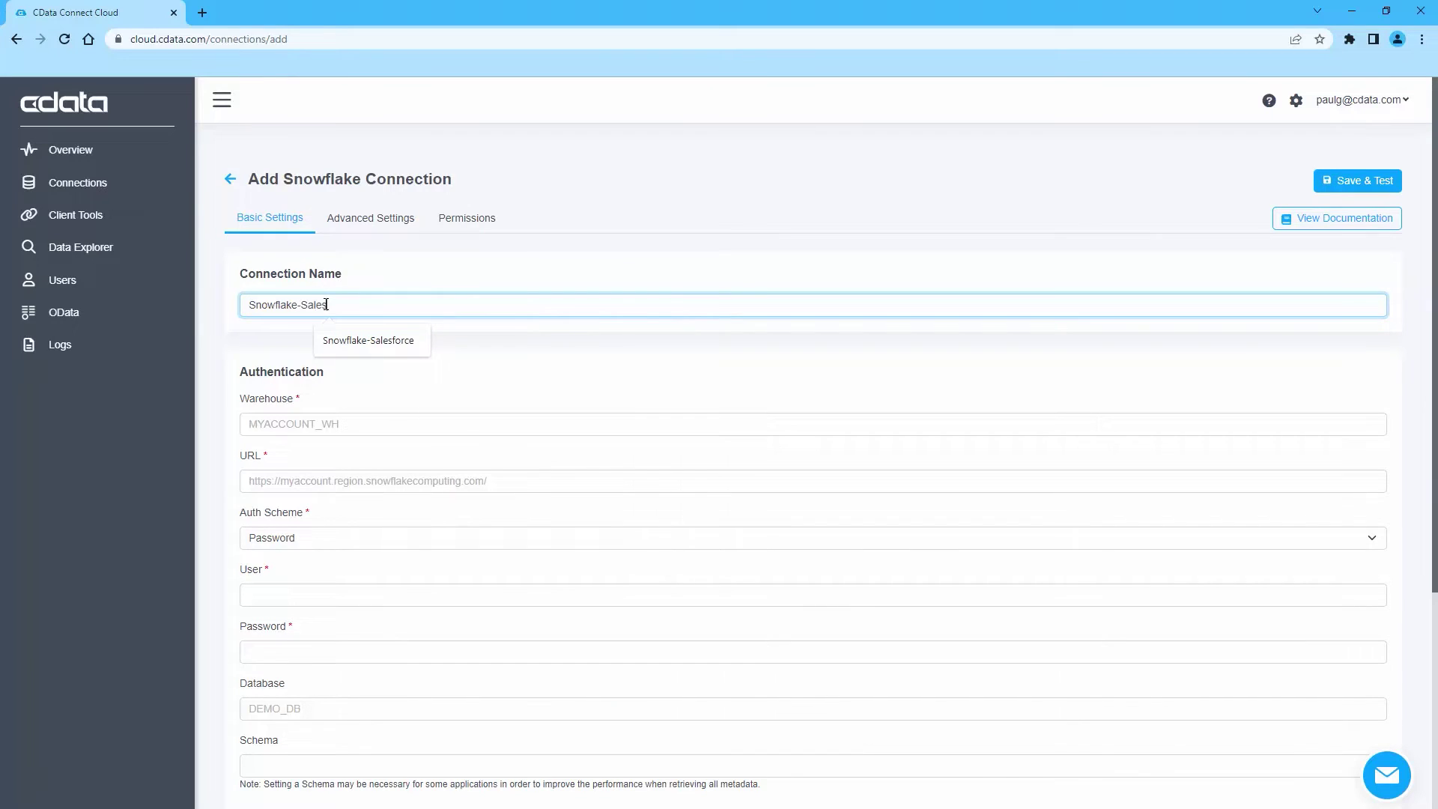
type("force")
Set the warehouse to DEMO_WH, paste the Snowflake account URL, and enter the user name
left_click(263, 423)
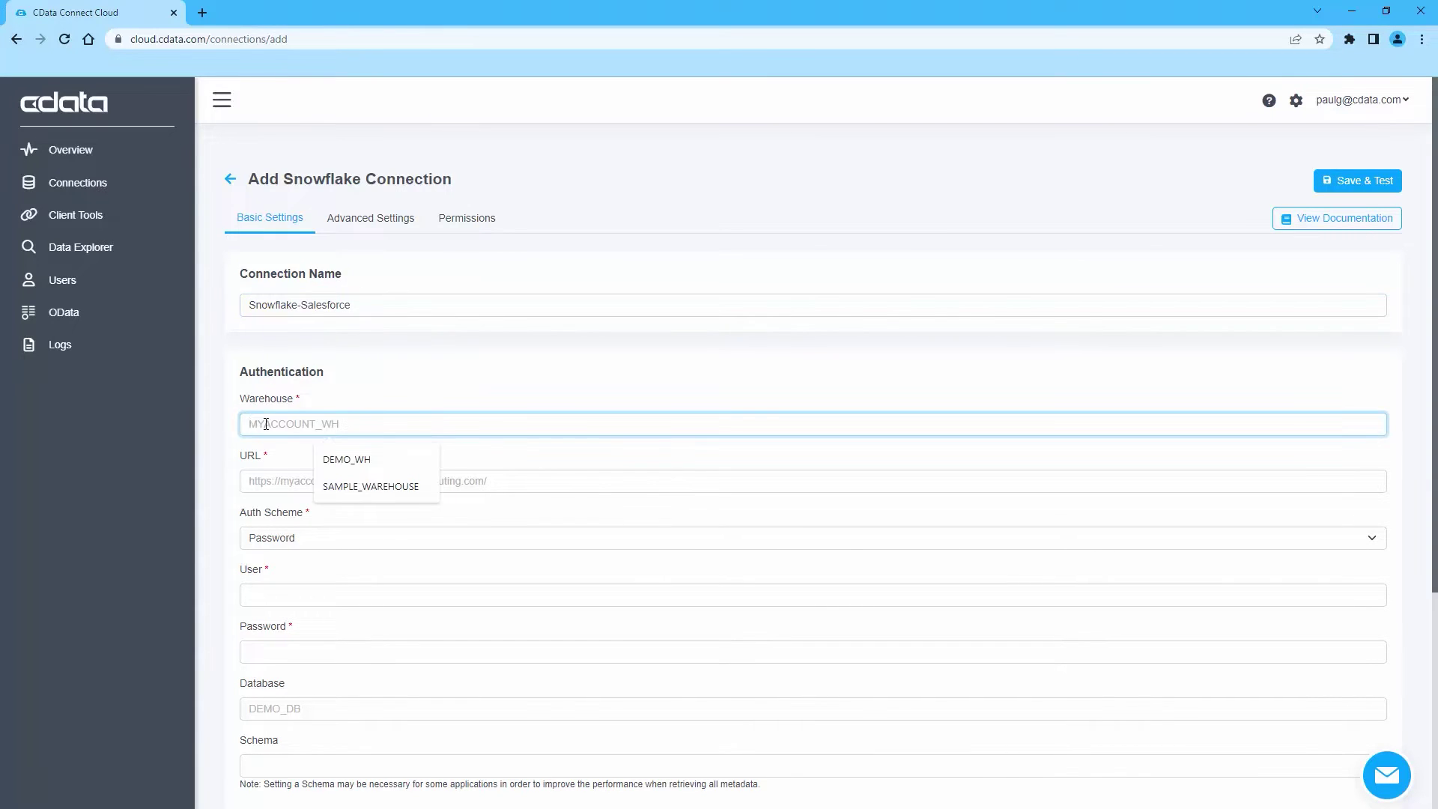
left_click(341, 460)
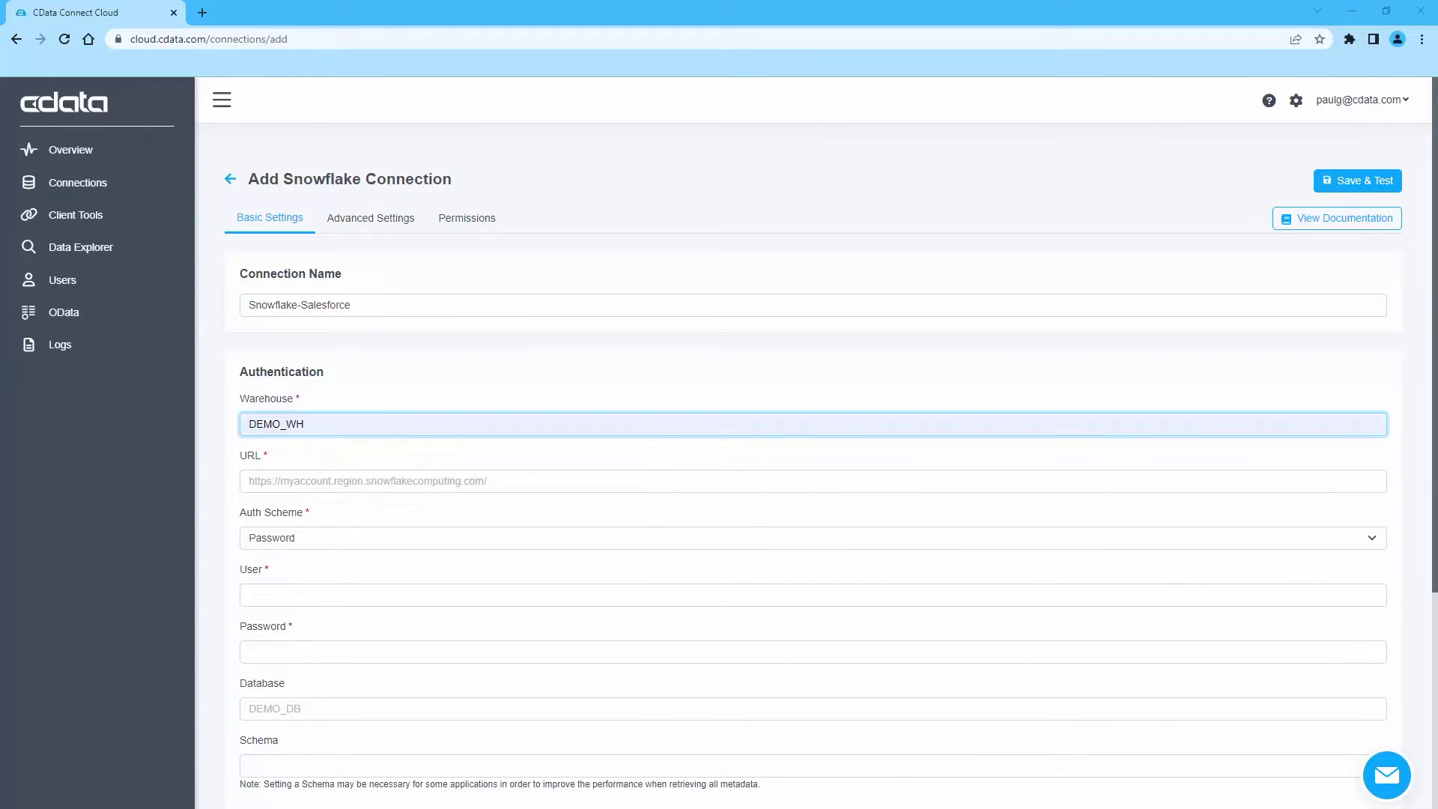
right_click(283, 480)
left_click(323, 592)
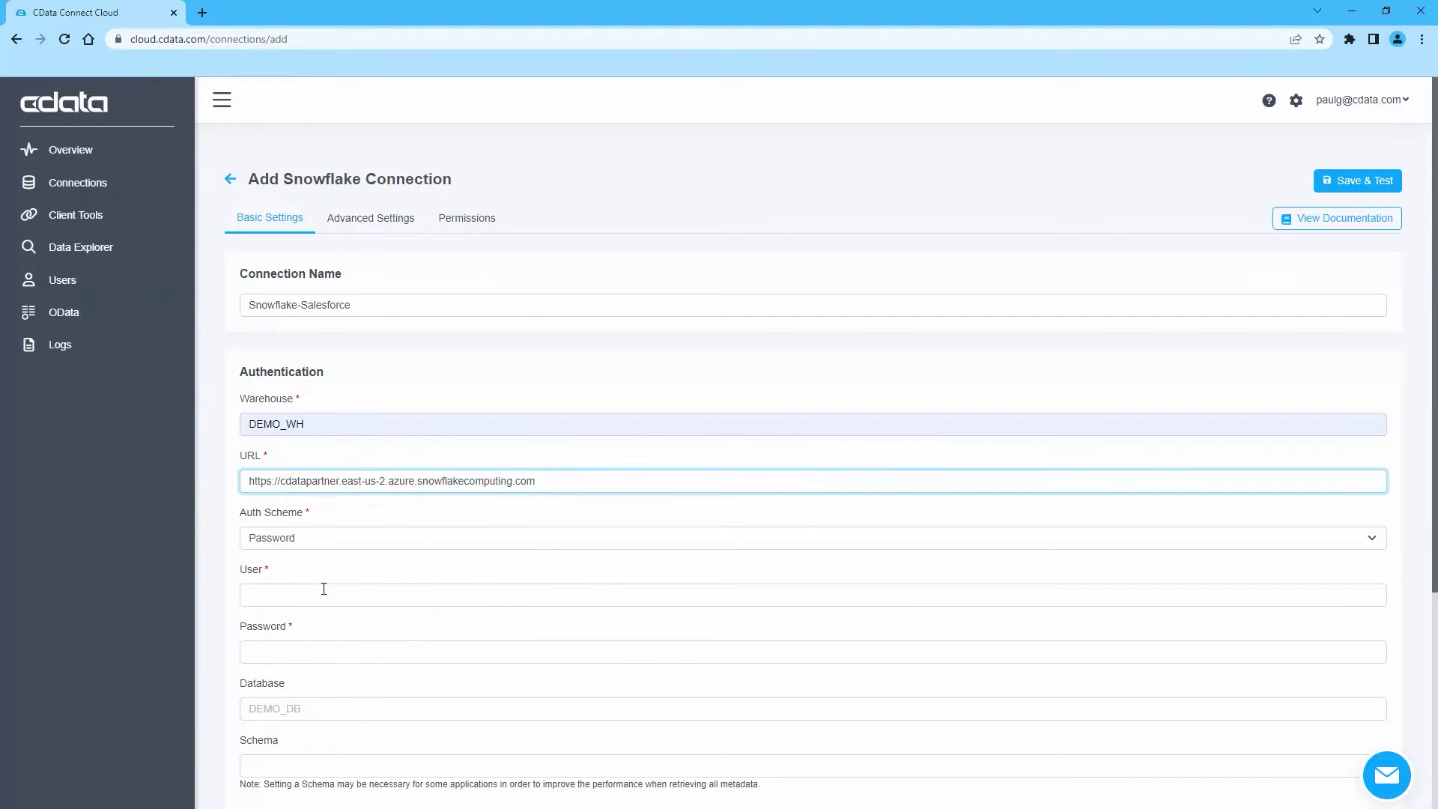
left_click(323, 592)
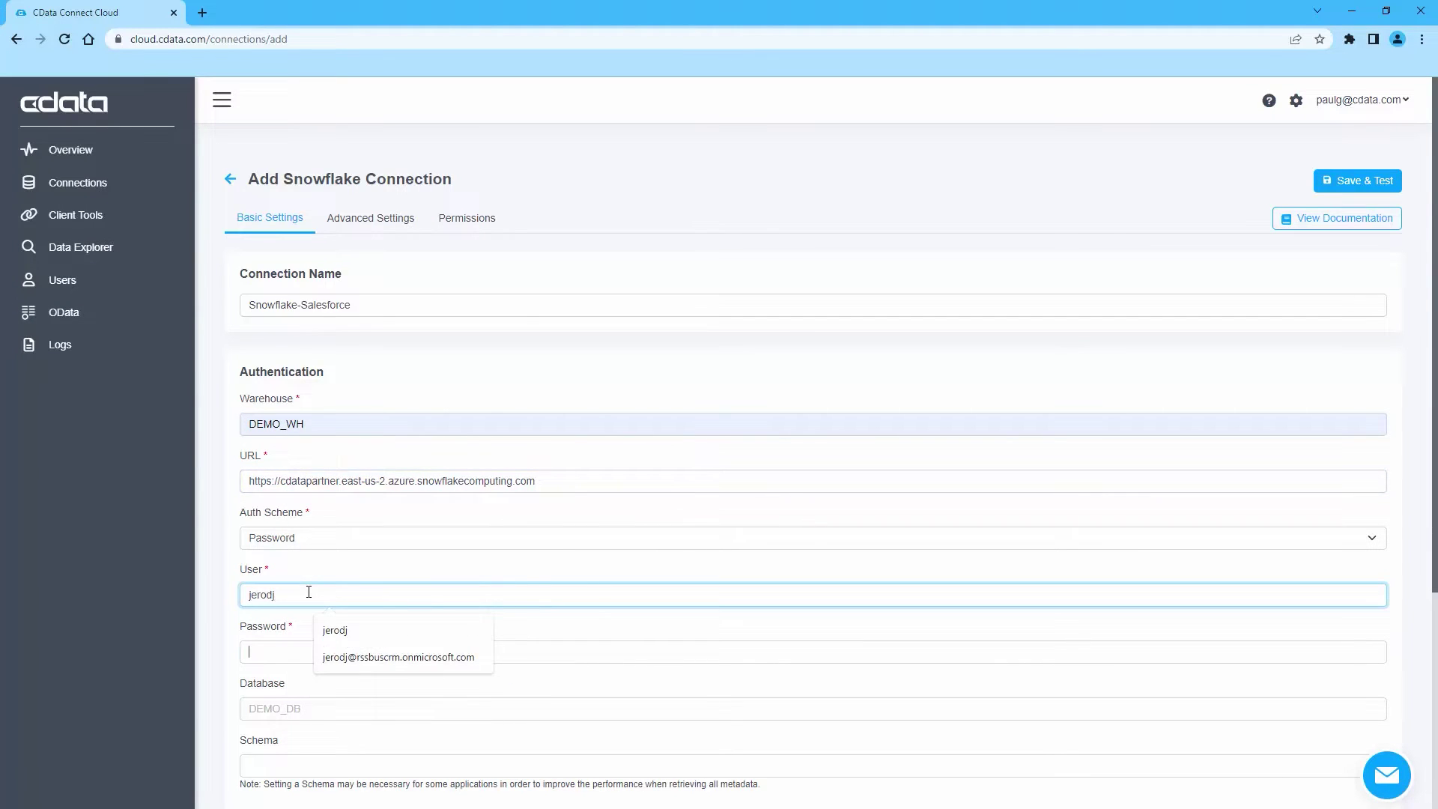
key("Tab")
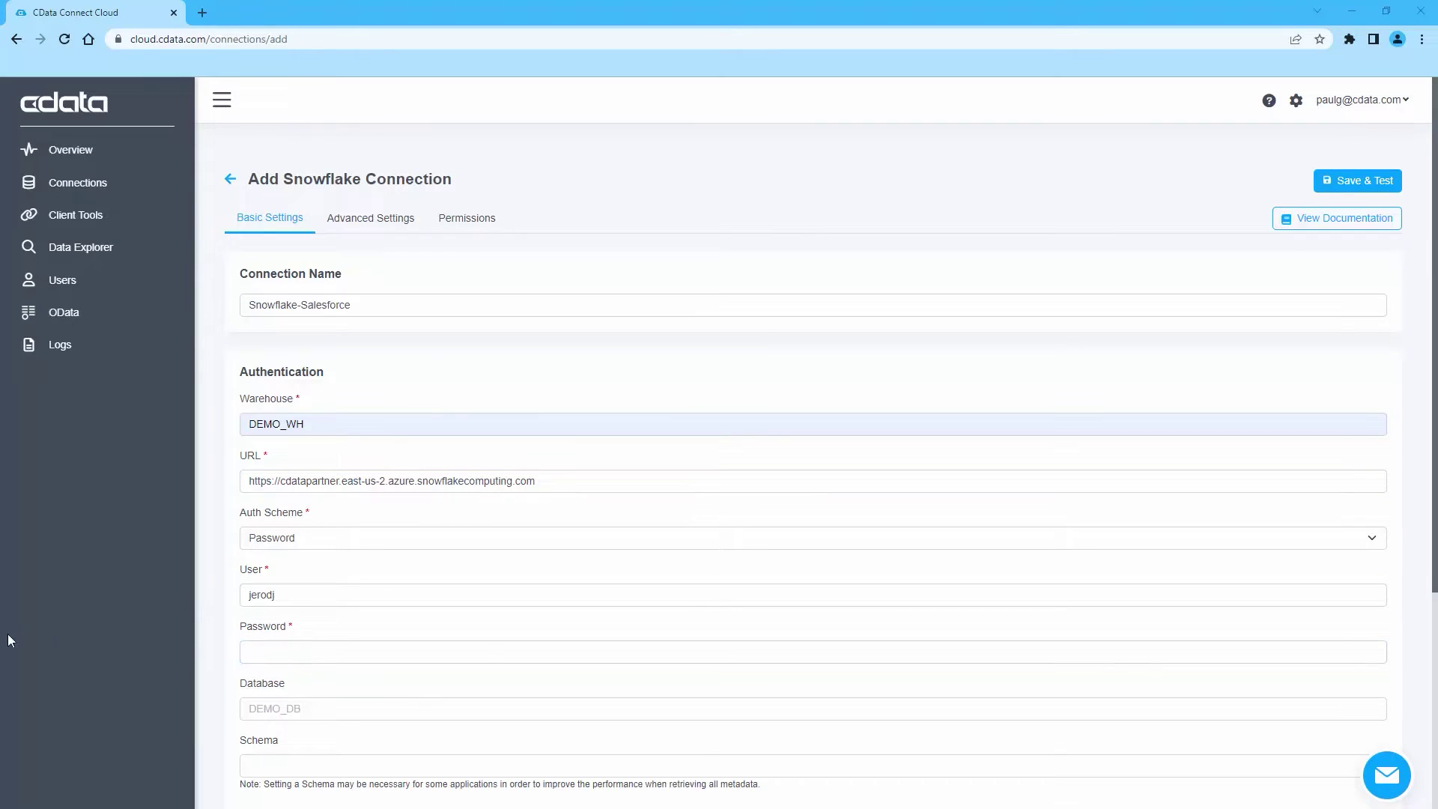
Paste the account password, set the database to DEMO_DB, and save and test the connection
right_click(283, 650)
left_click(303, 524)
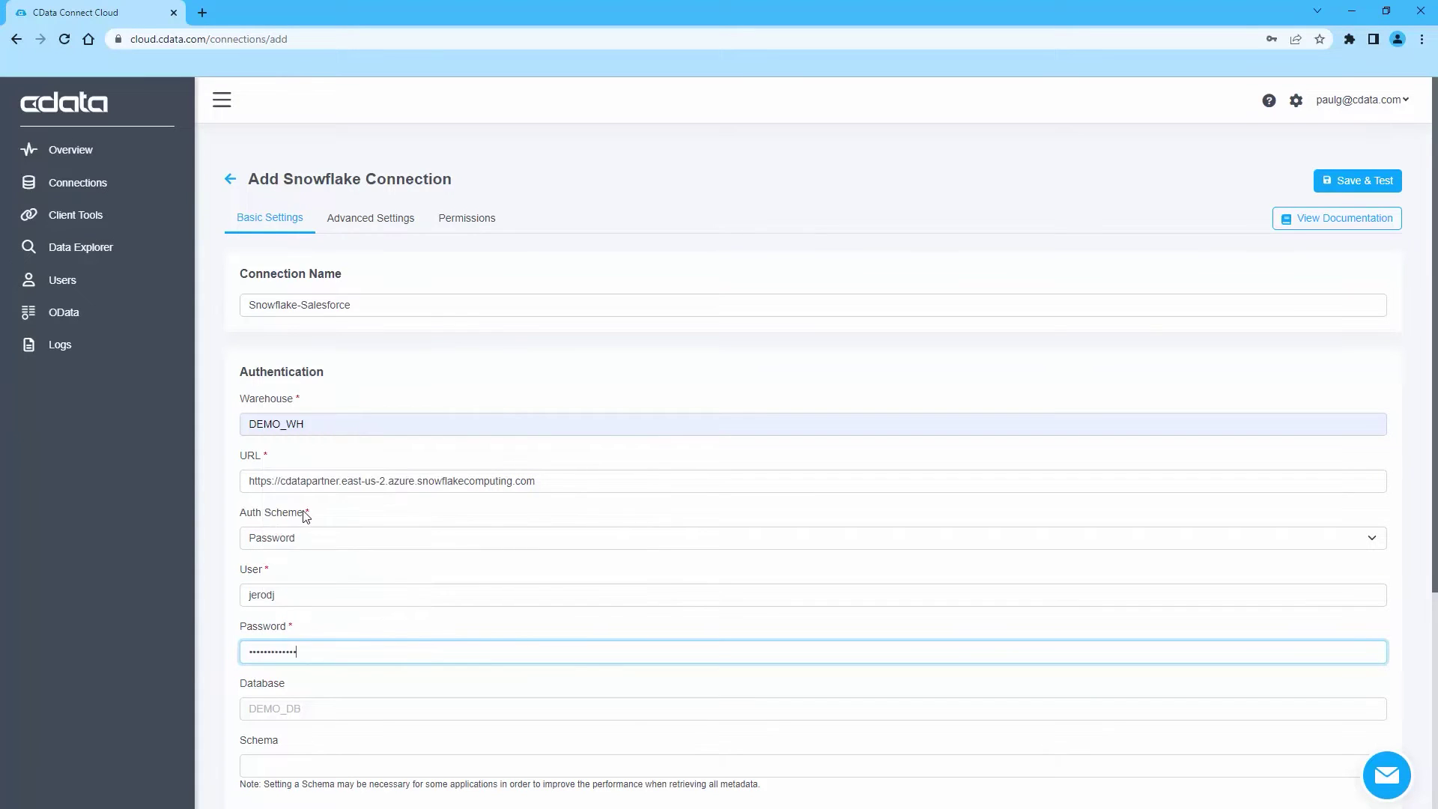
left_click(285, 702)
left_click(352, 621)
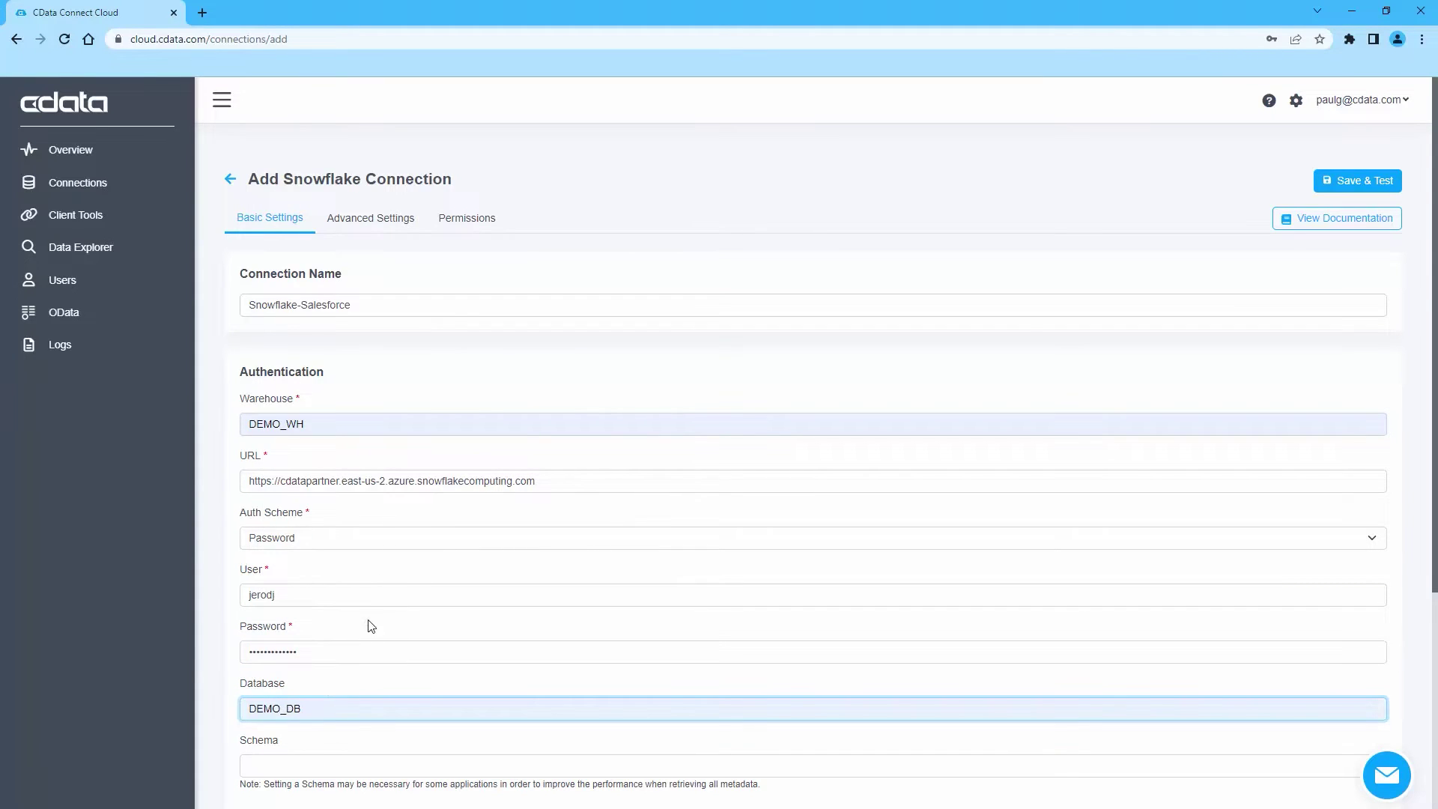
left_click(1348, 182)
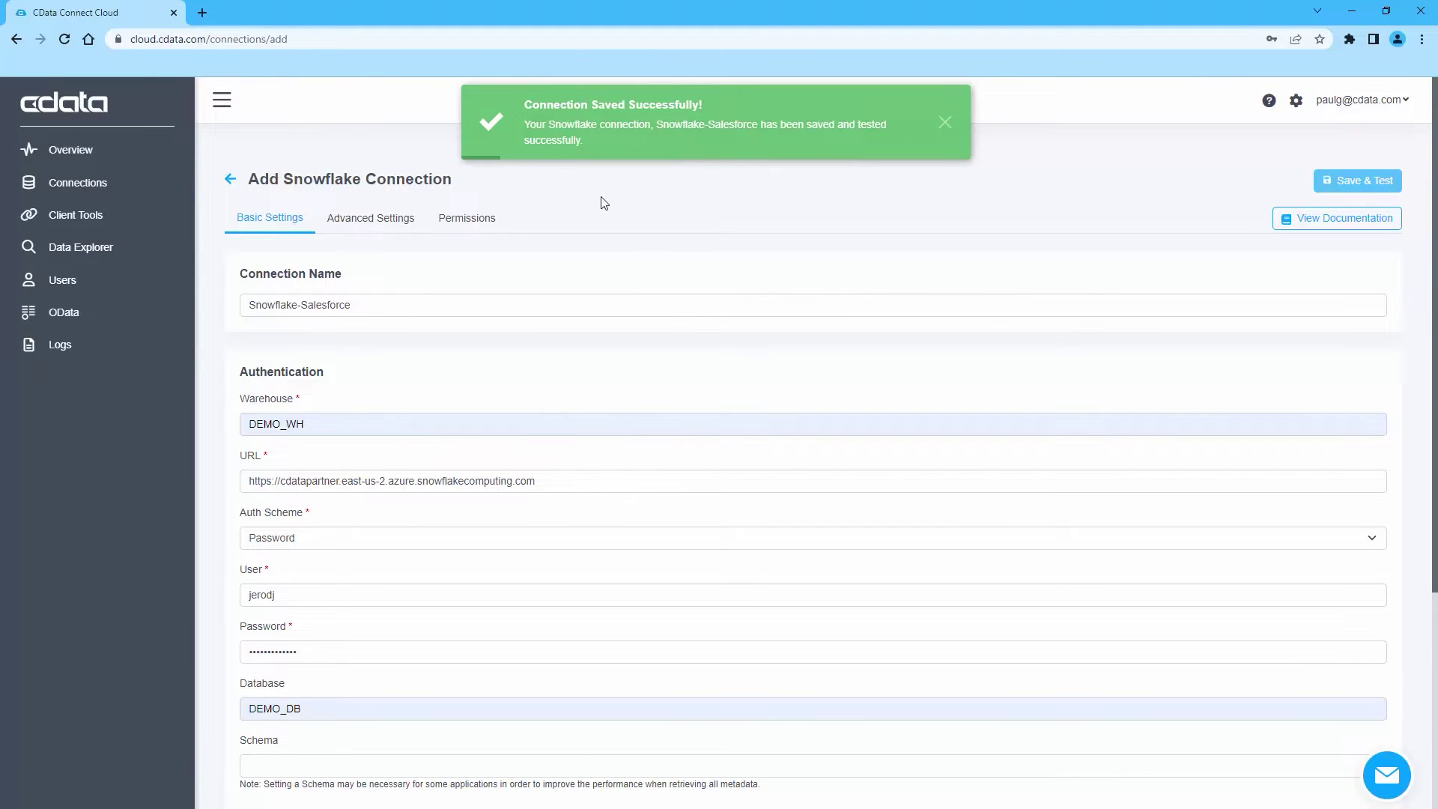
Give your own user Insert, Update and Delete rights on Snowflake-Salesforce and re-save the connection
left_click(466, 218)
left_click(731, 724)
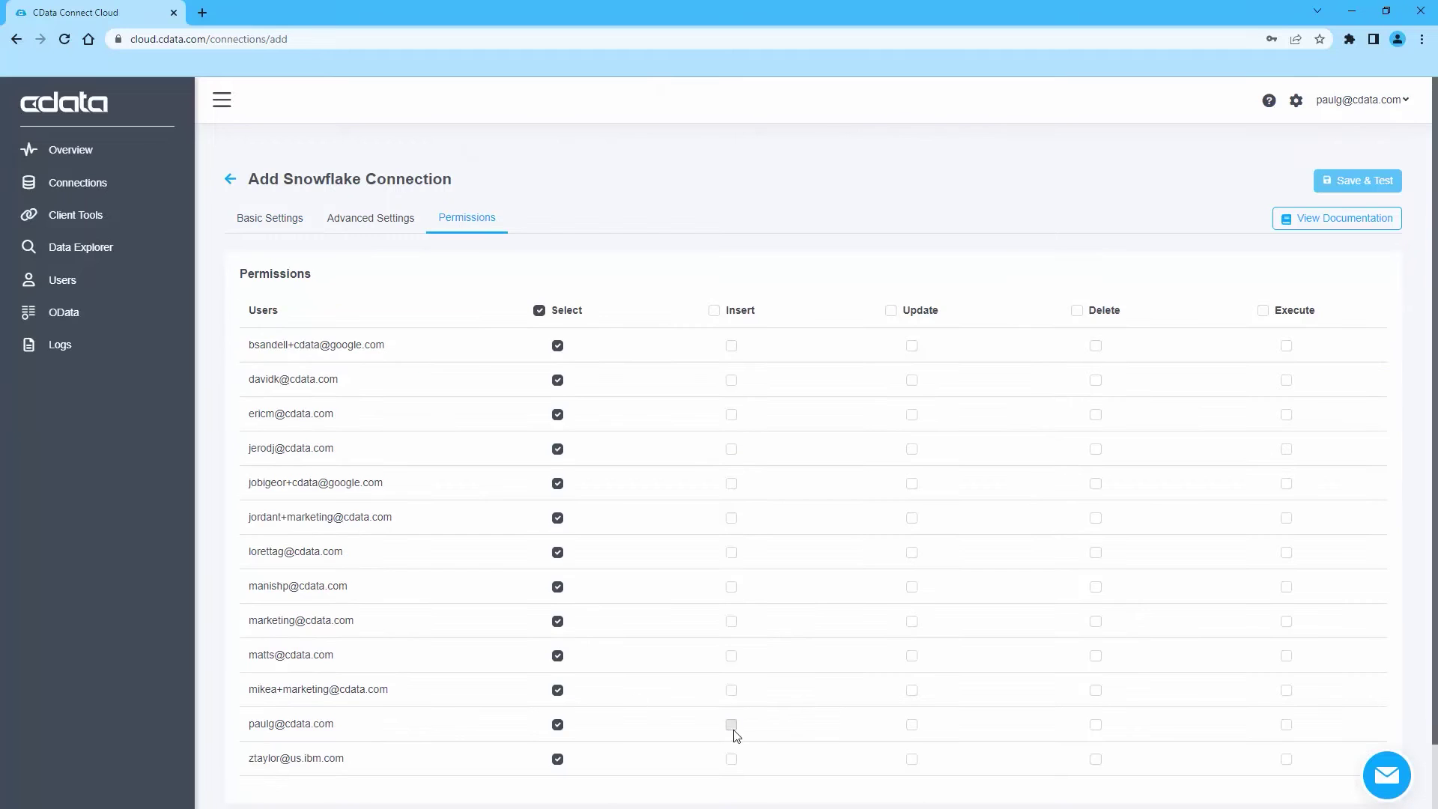
left_click(911, 724)
left_click(1095, 725)
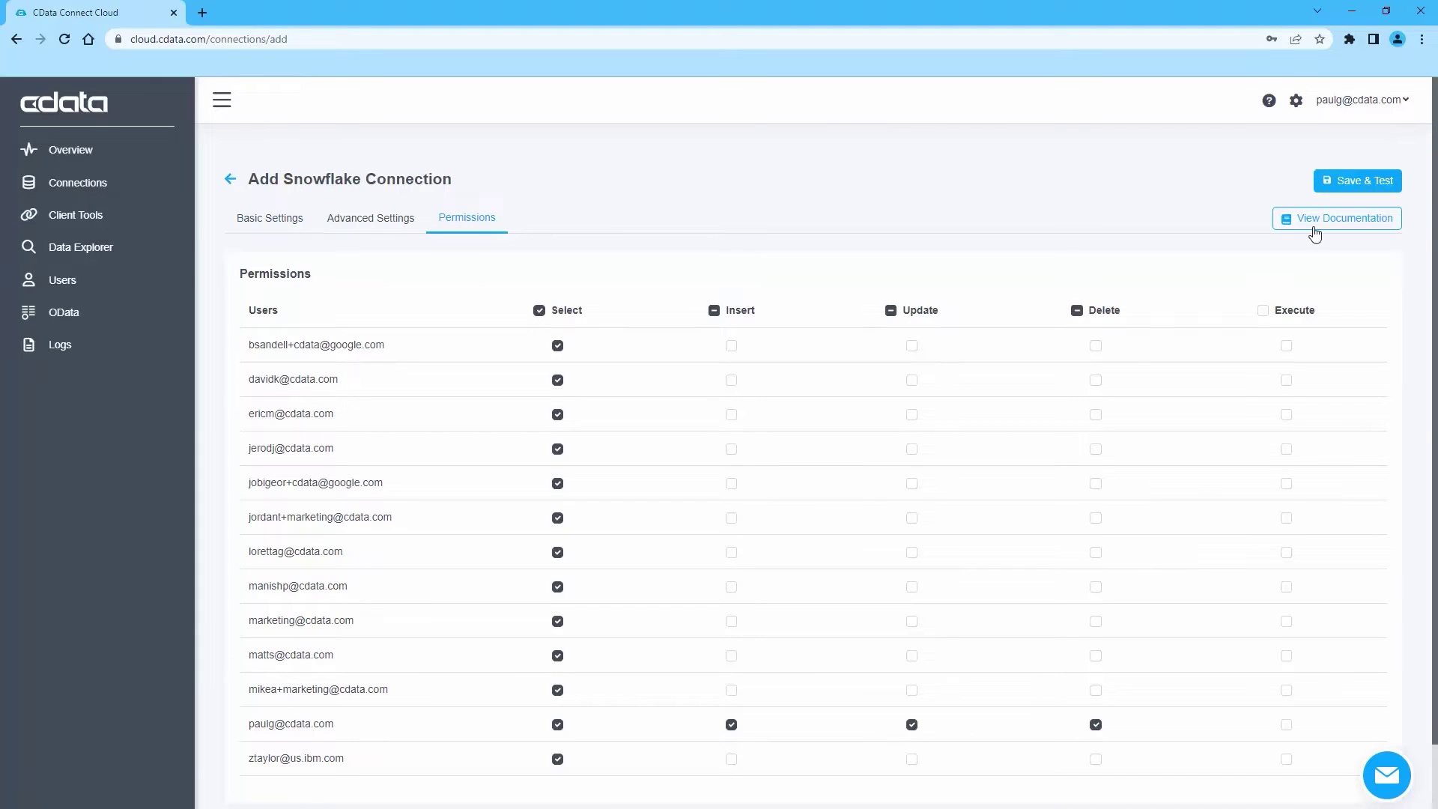
left_click(1326, 181)
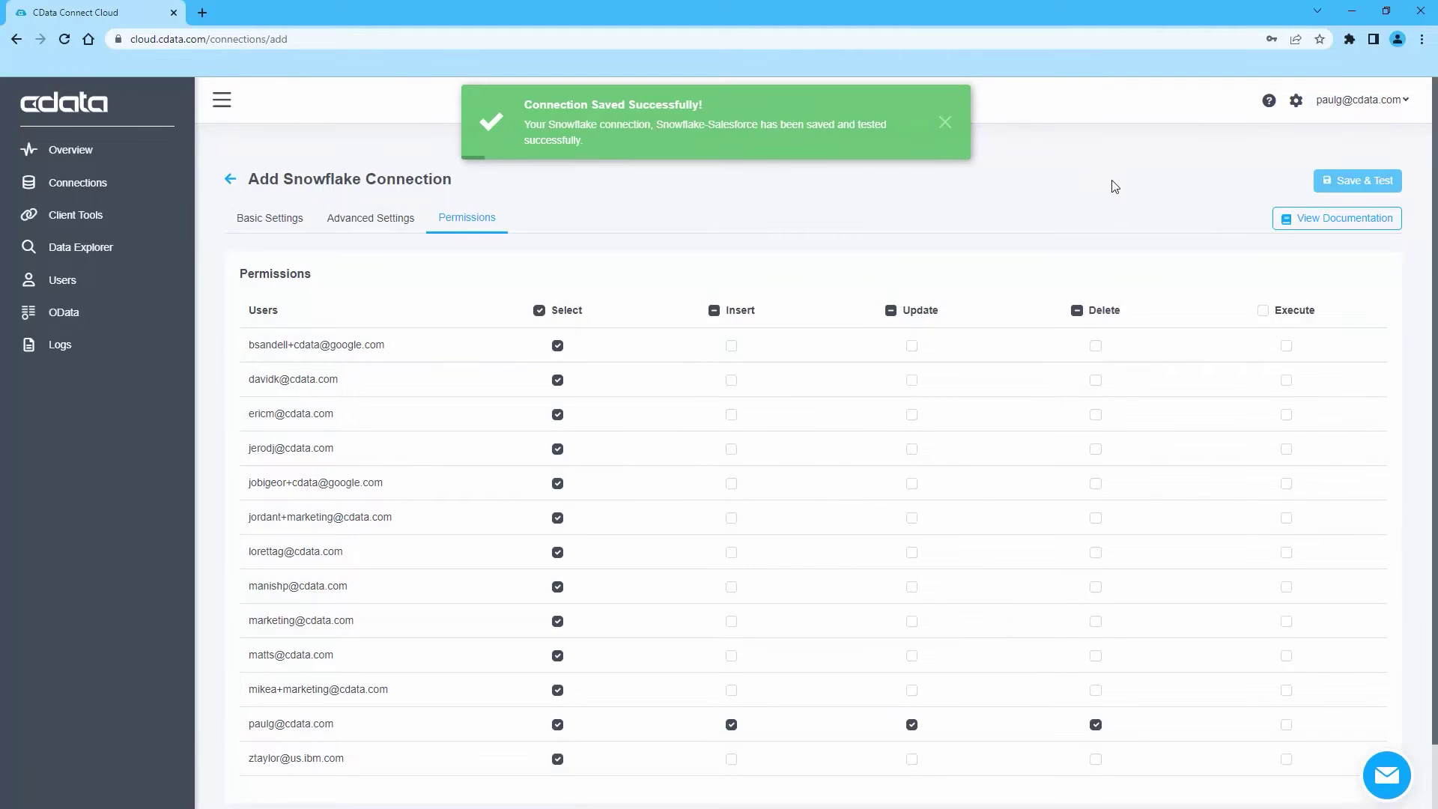
Create a personal access token named Snowflake-SF in account settings and copy its value
left_click(1296, 102)
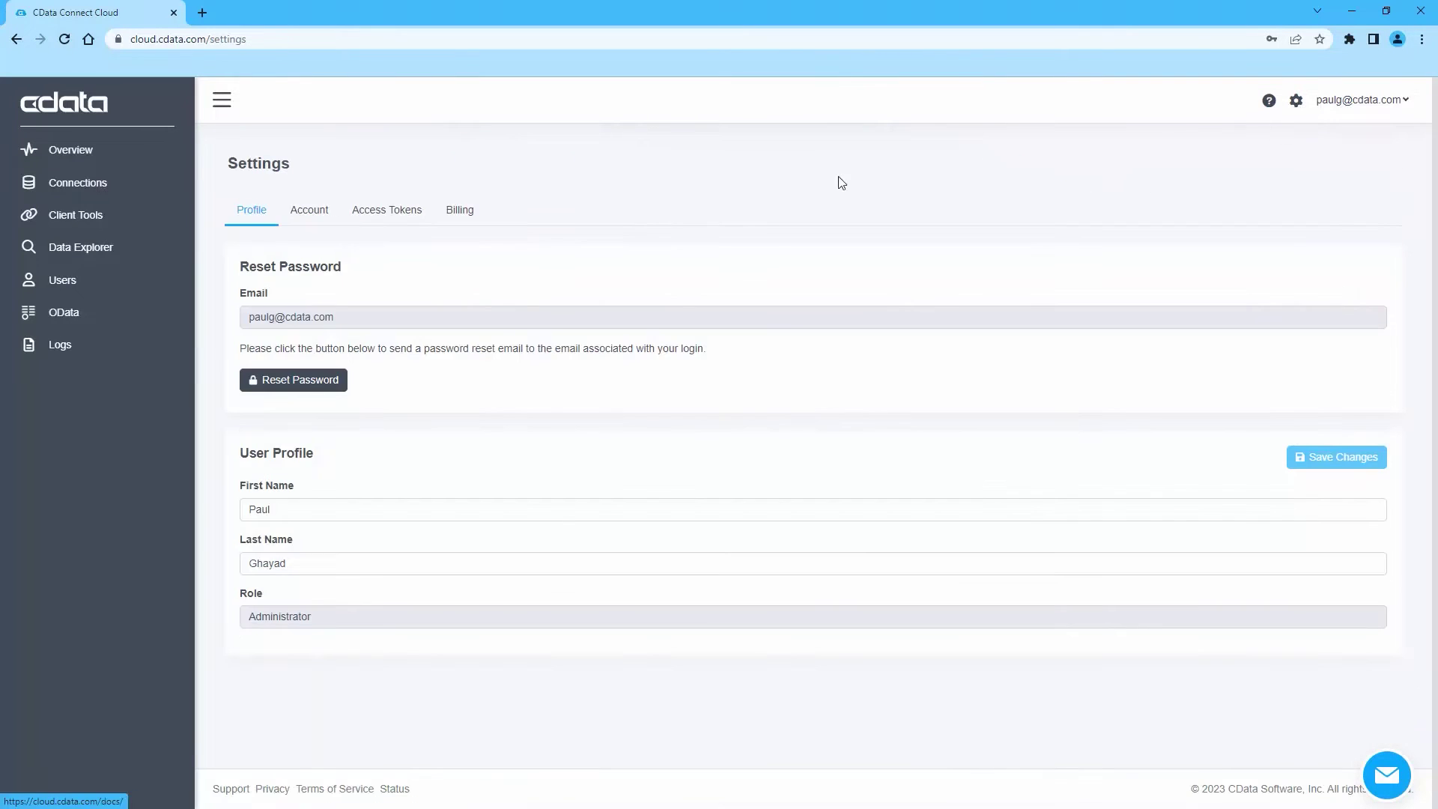
left_click(388, 212)
left_click(1342, 271)
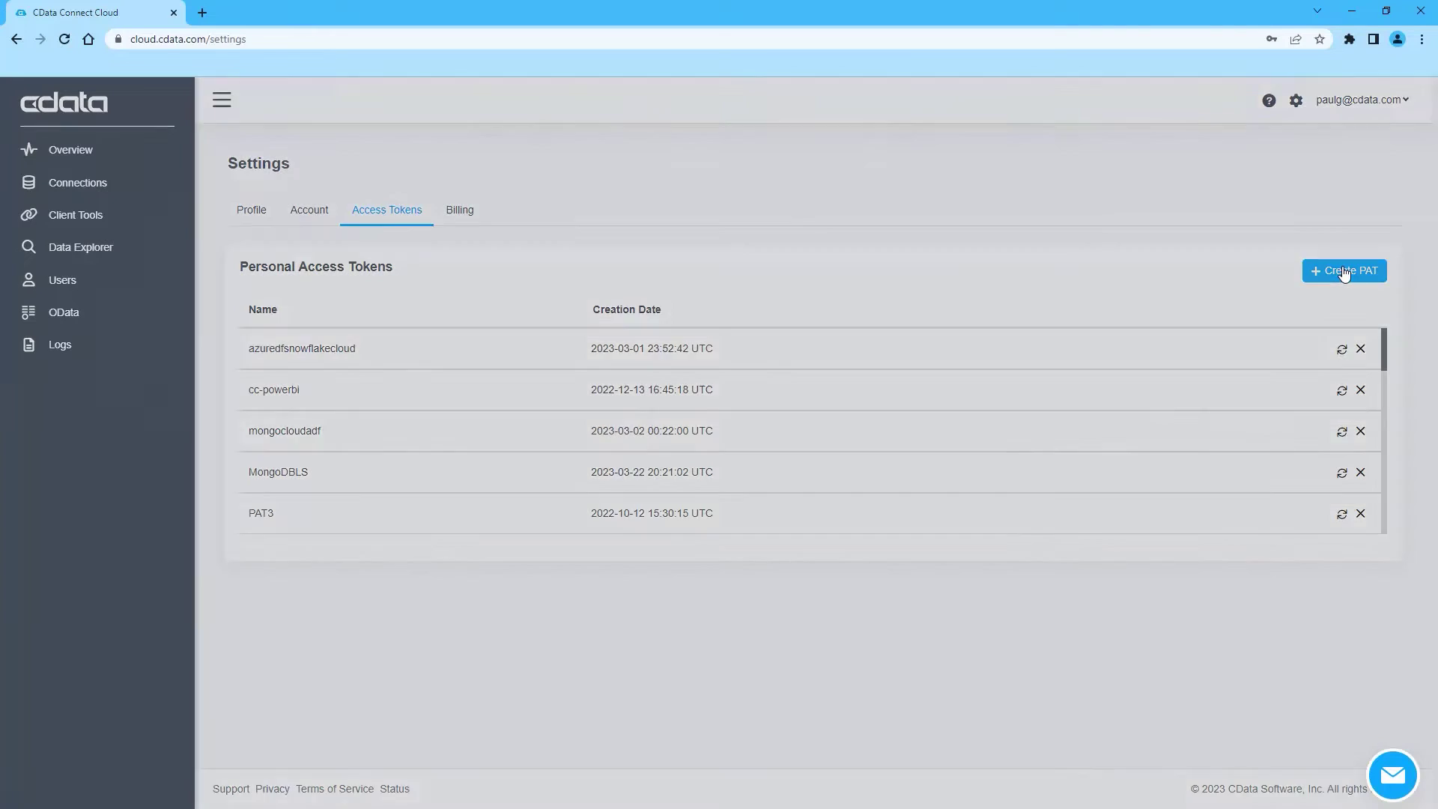
left_click(518, 447)
type("Snowflake-SF")
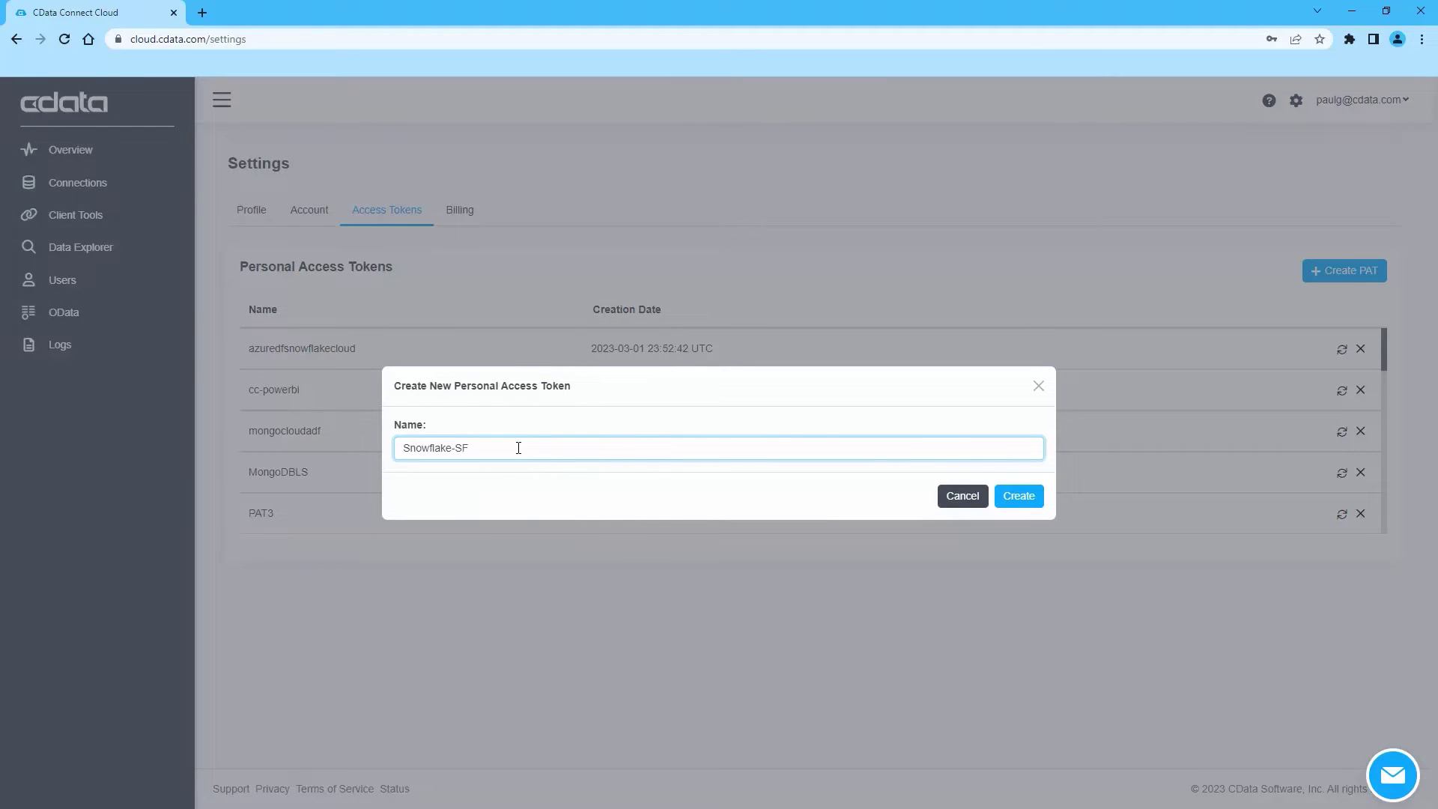
left_click(1016, 498)
left_click(1030, 472)
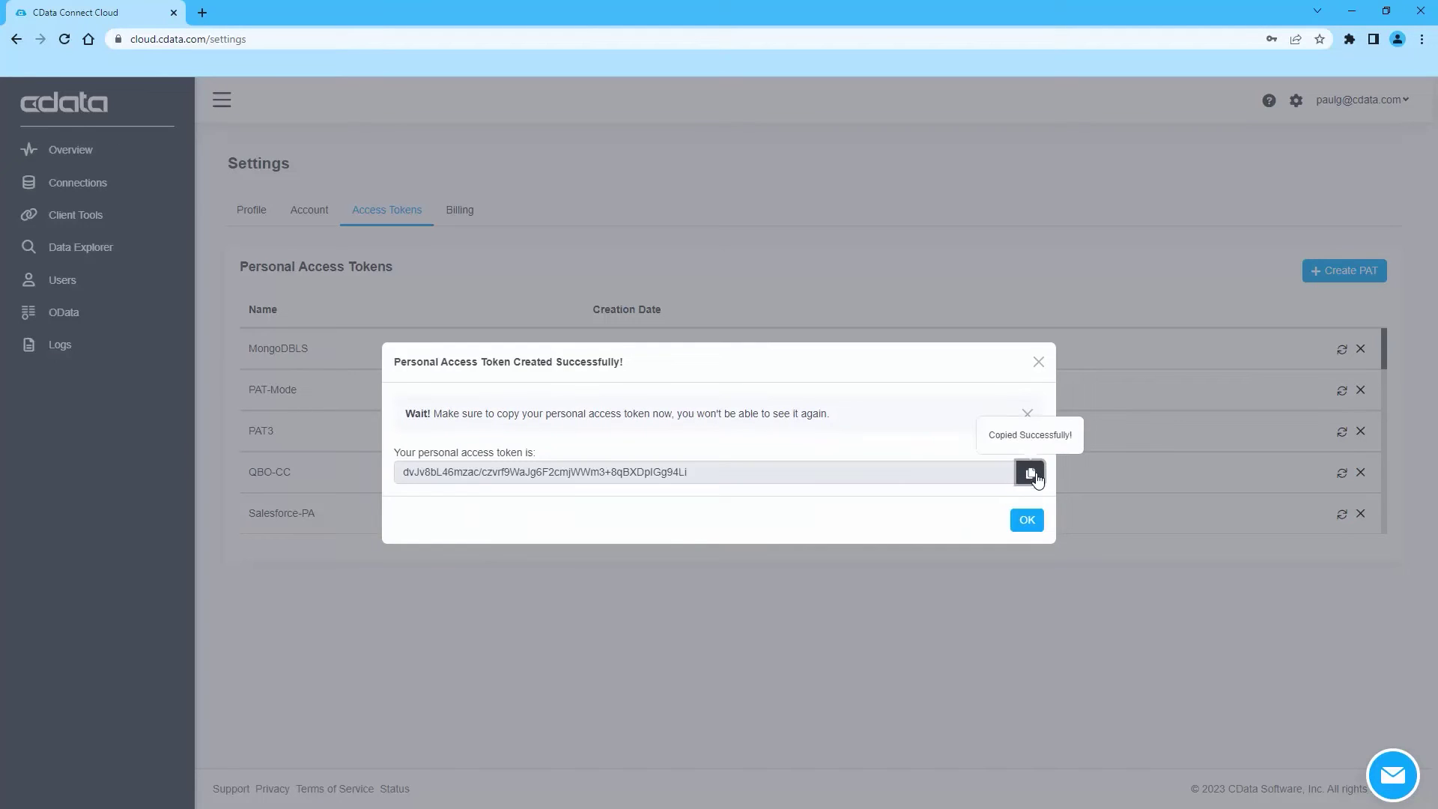
left_click(1027, 519)
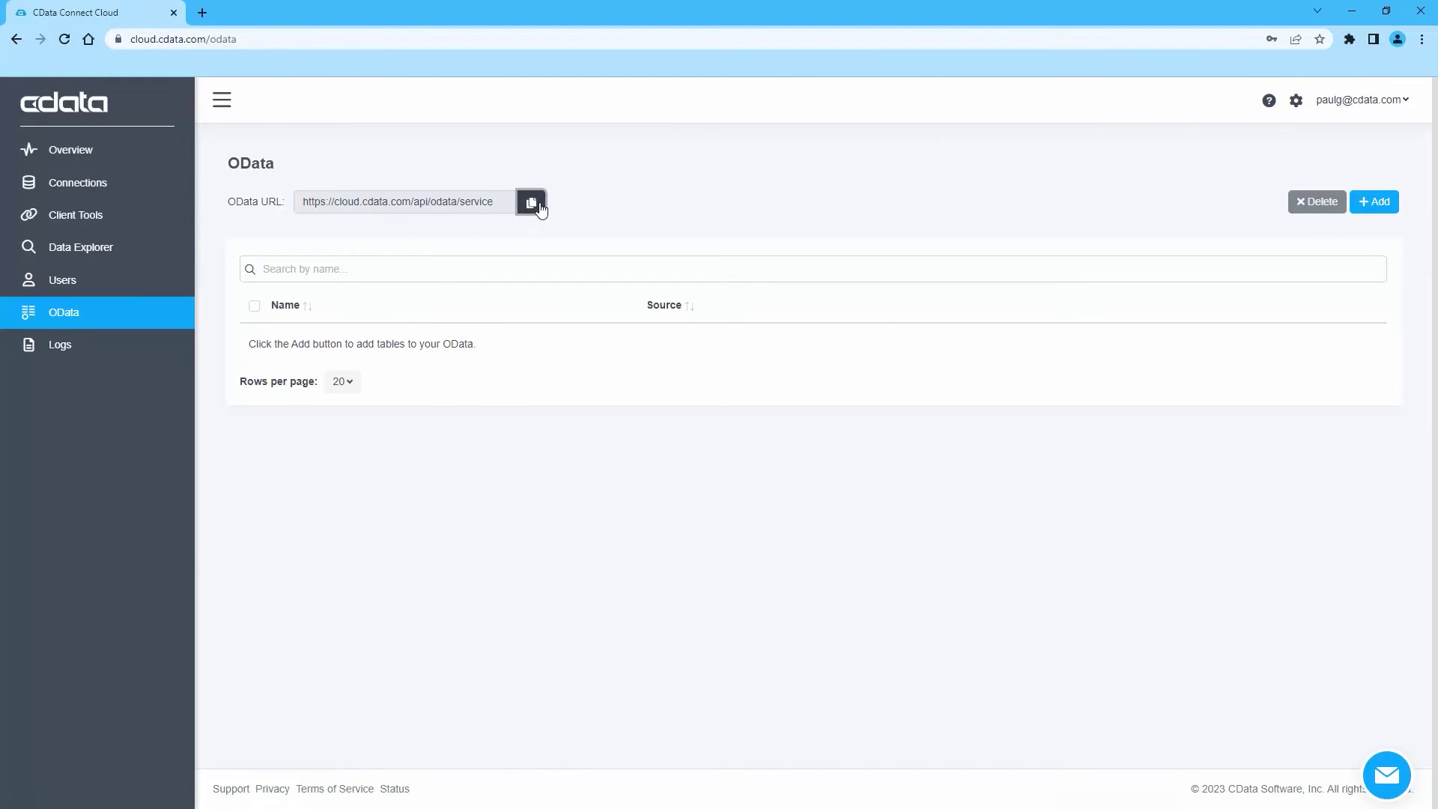
Copy the OData service URL, then add Snowflake-Salesforce's Account and Opportunity tables to OData
left_click(531, 202)
left_click(1384, 208)
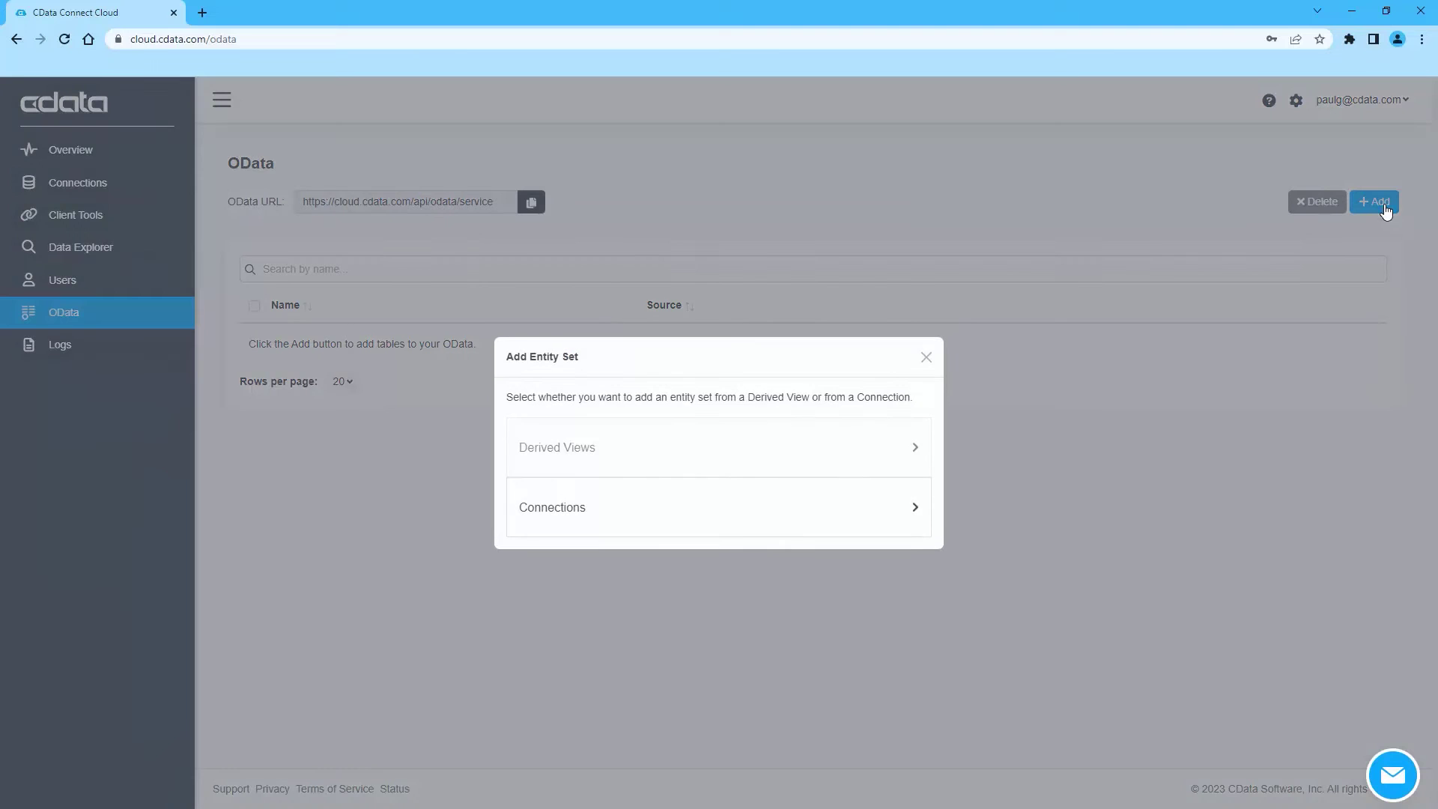
left_click(862, 495)
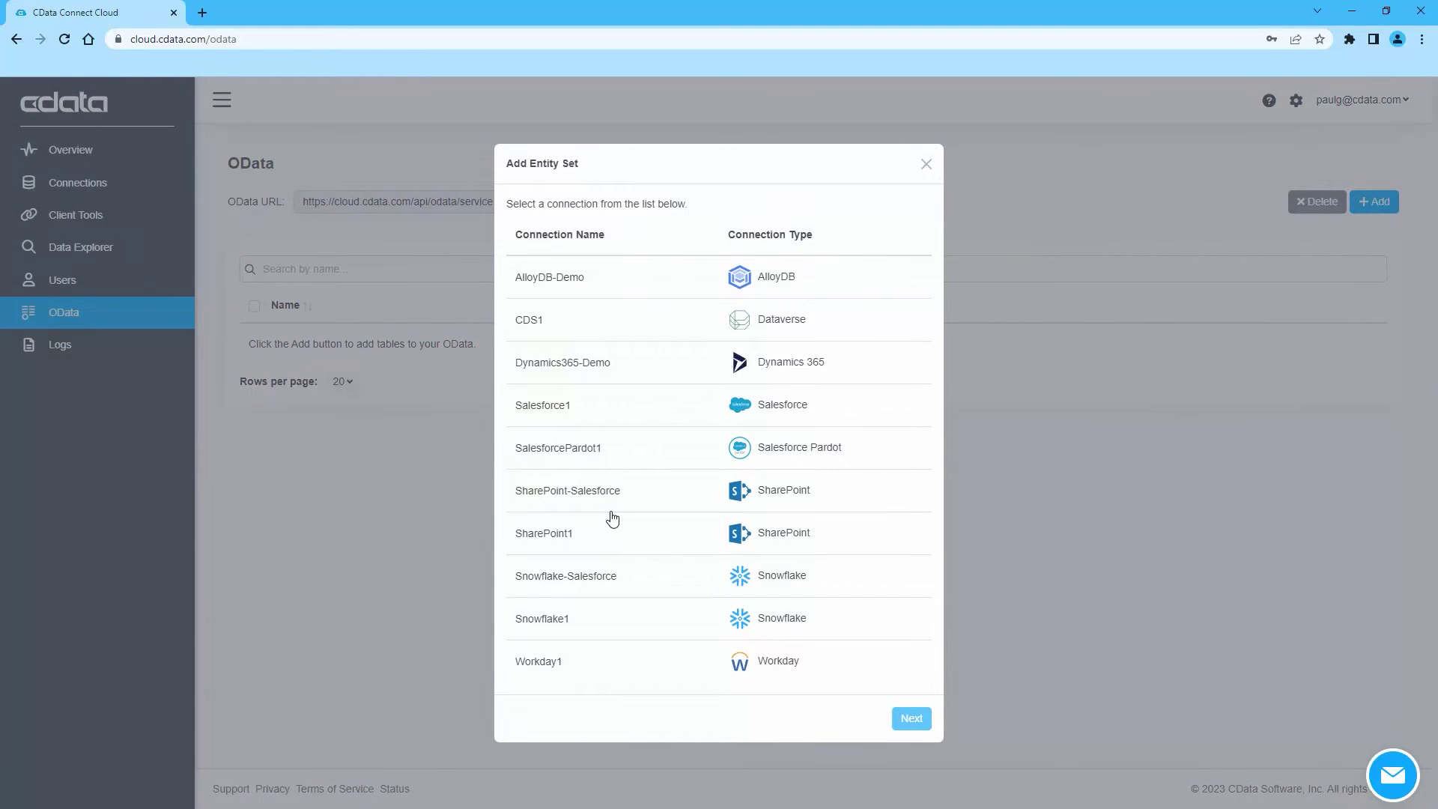
left_click(593, 577)
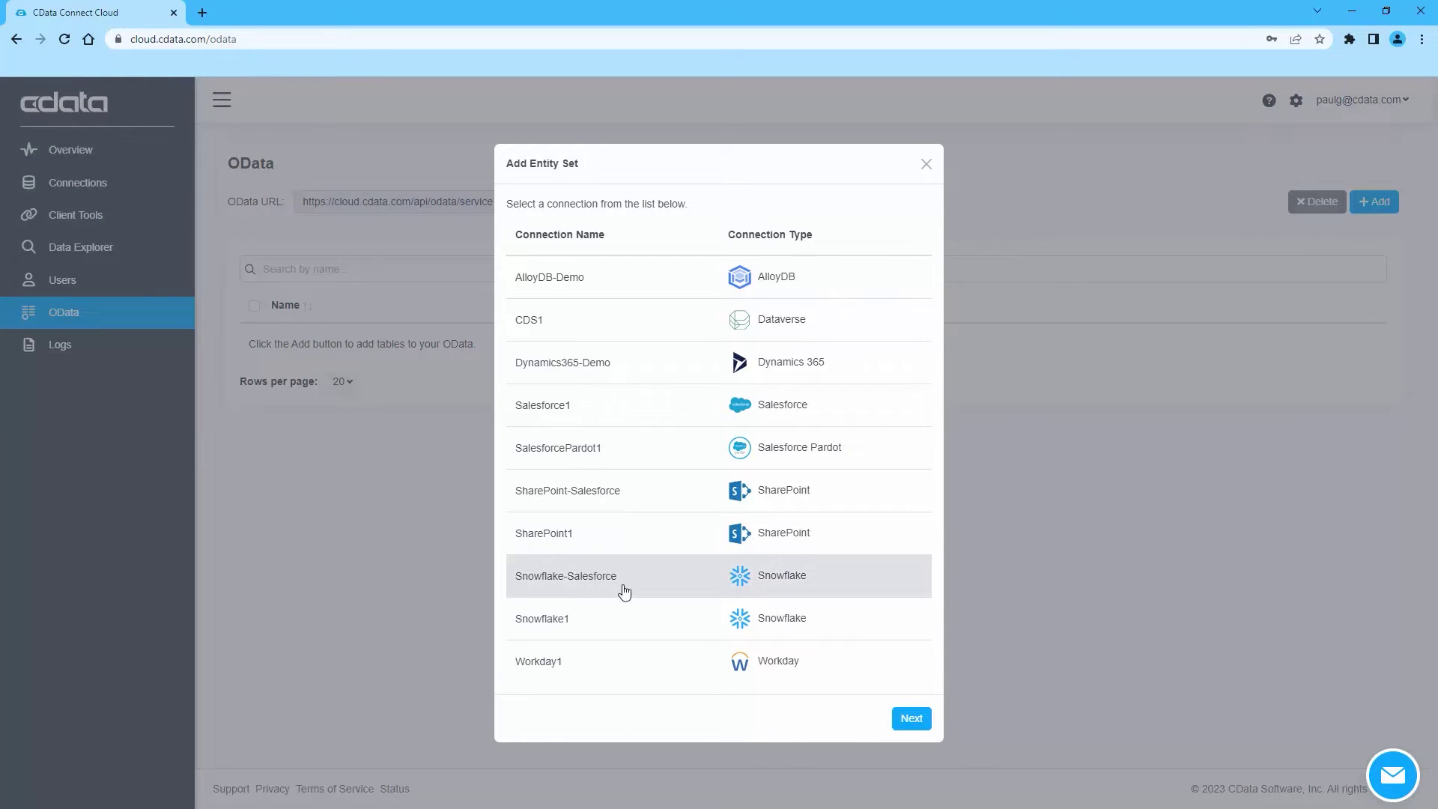
left_click(909, 724)
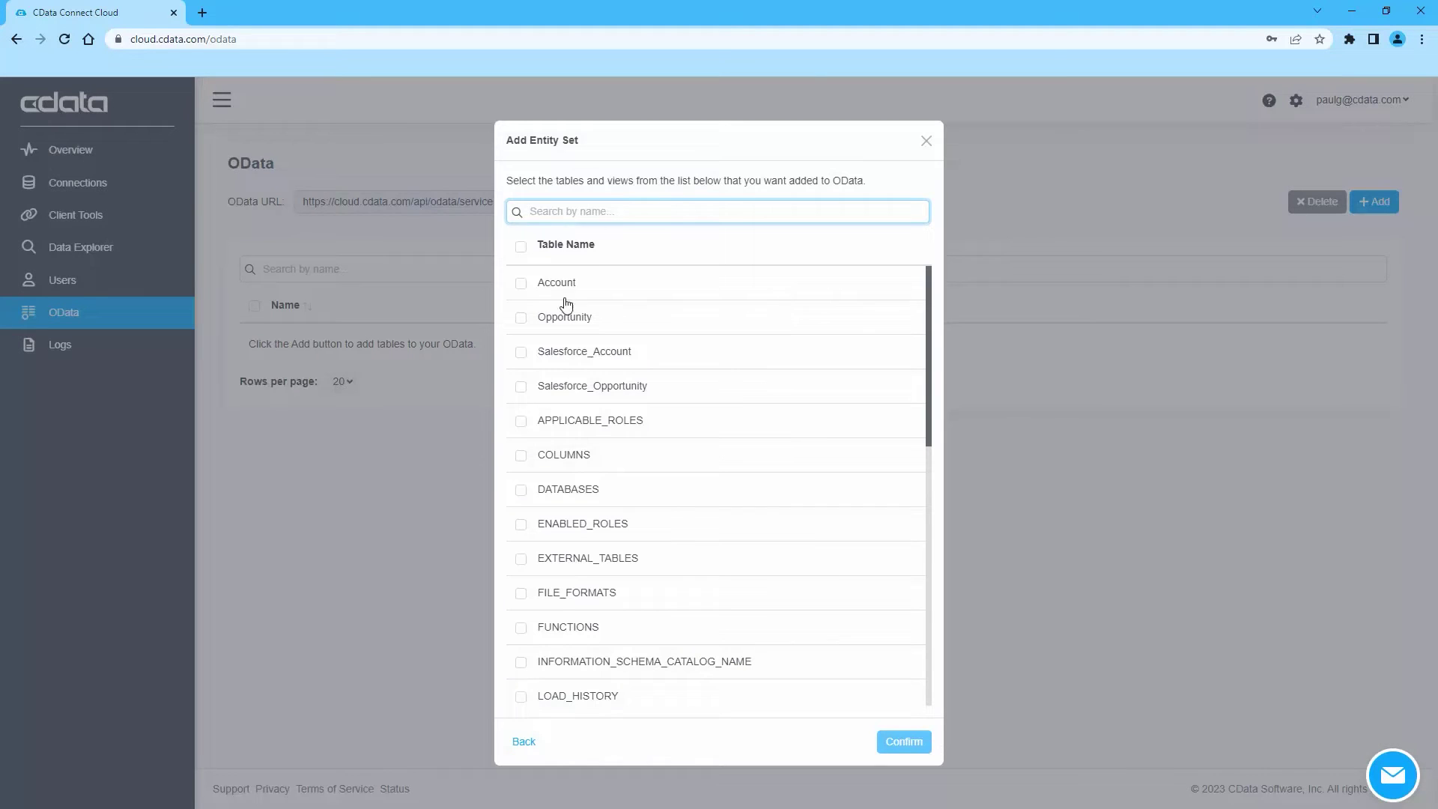
left_click(521, 283)
left_click(520, 319)
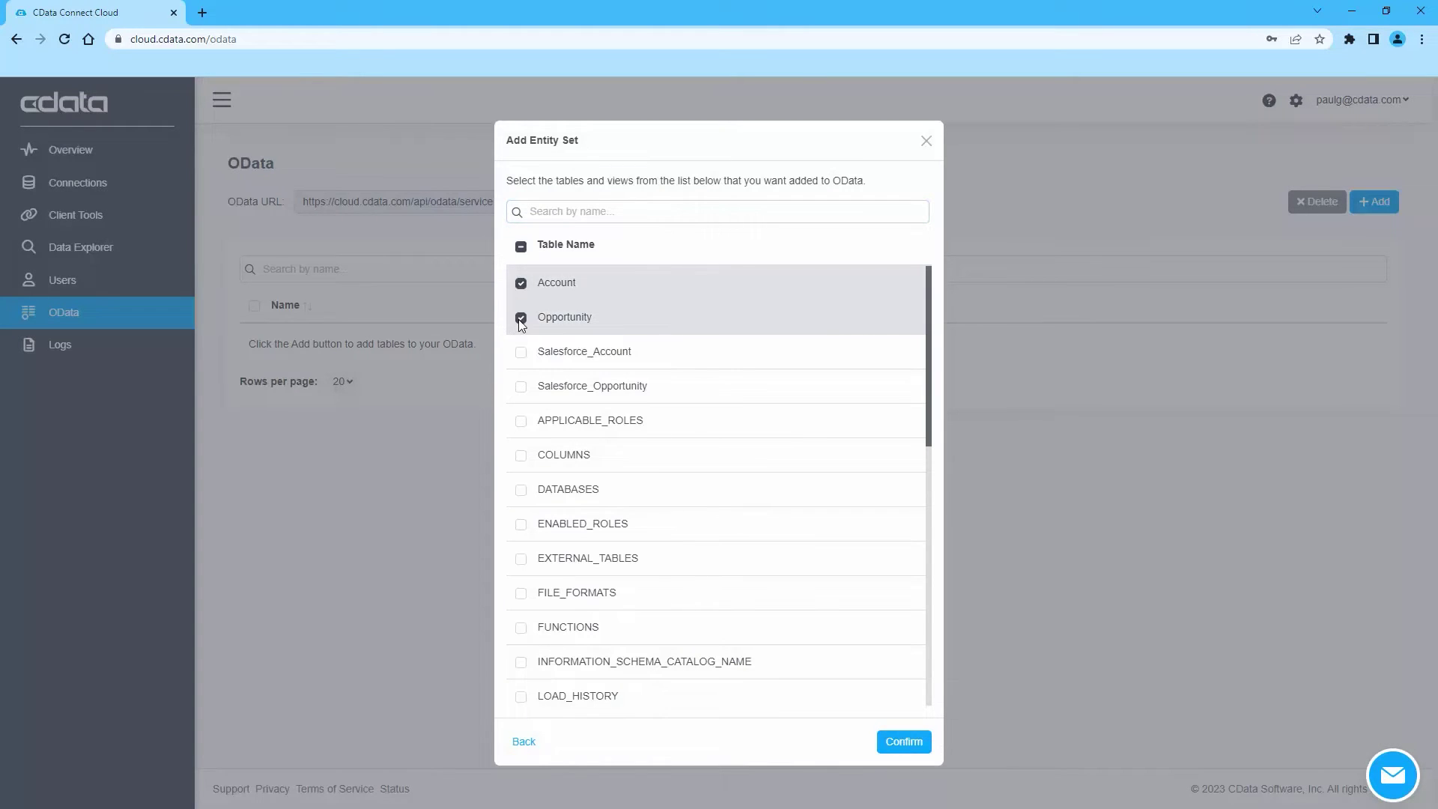
left_click(904, 743)
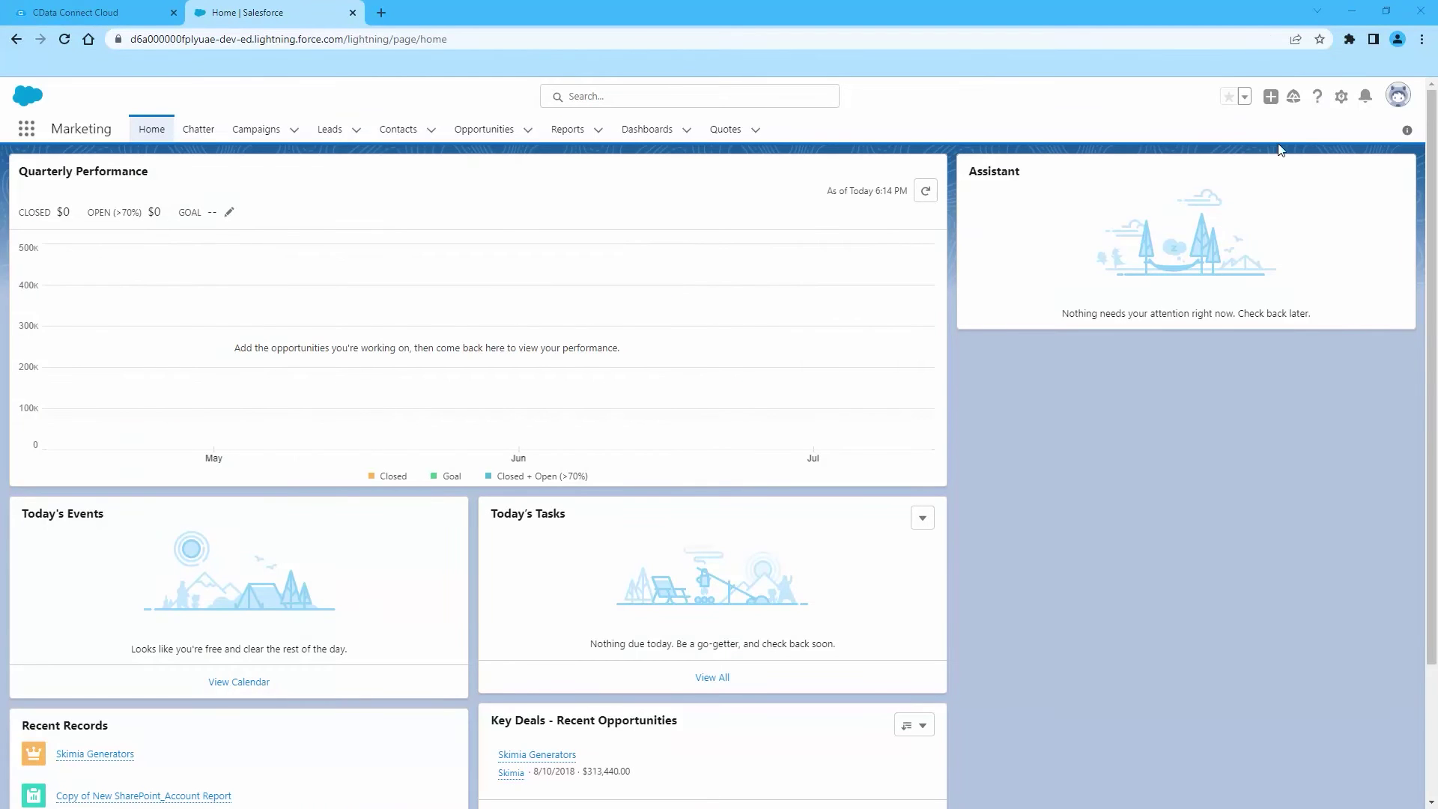
Go to Setup > Integrations > External Data Sources and start a new external data source
left_click(1343, 96)
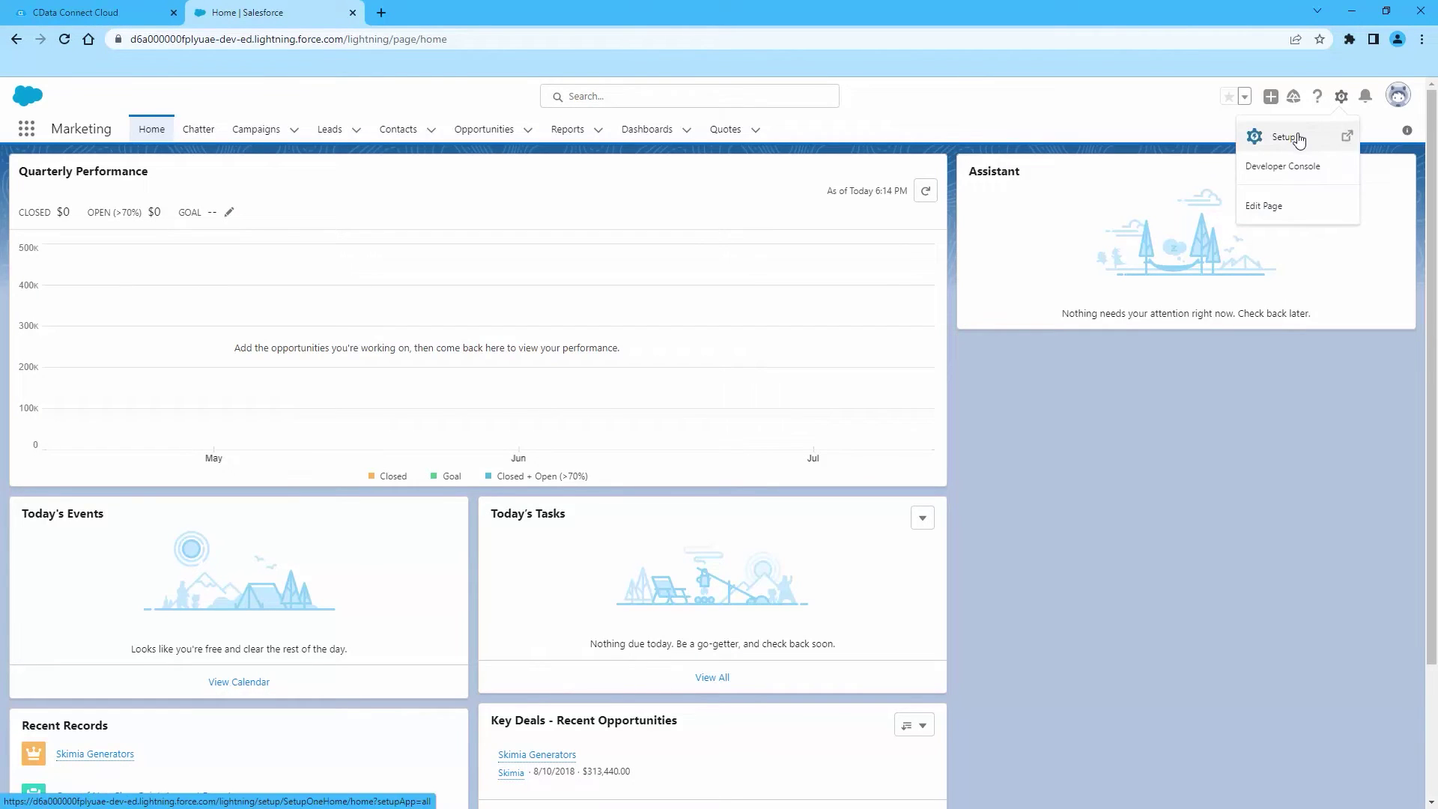
left_click(1300, 141)
scroll(48, 292, "down", 4)
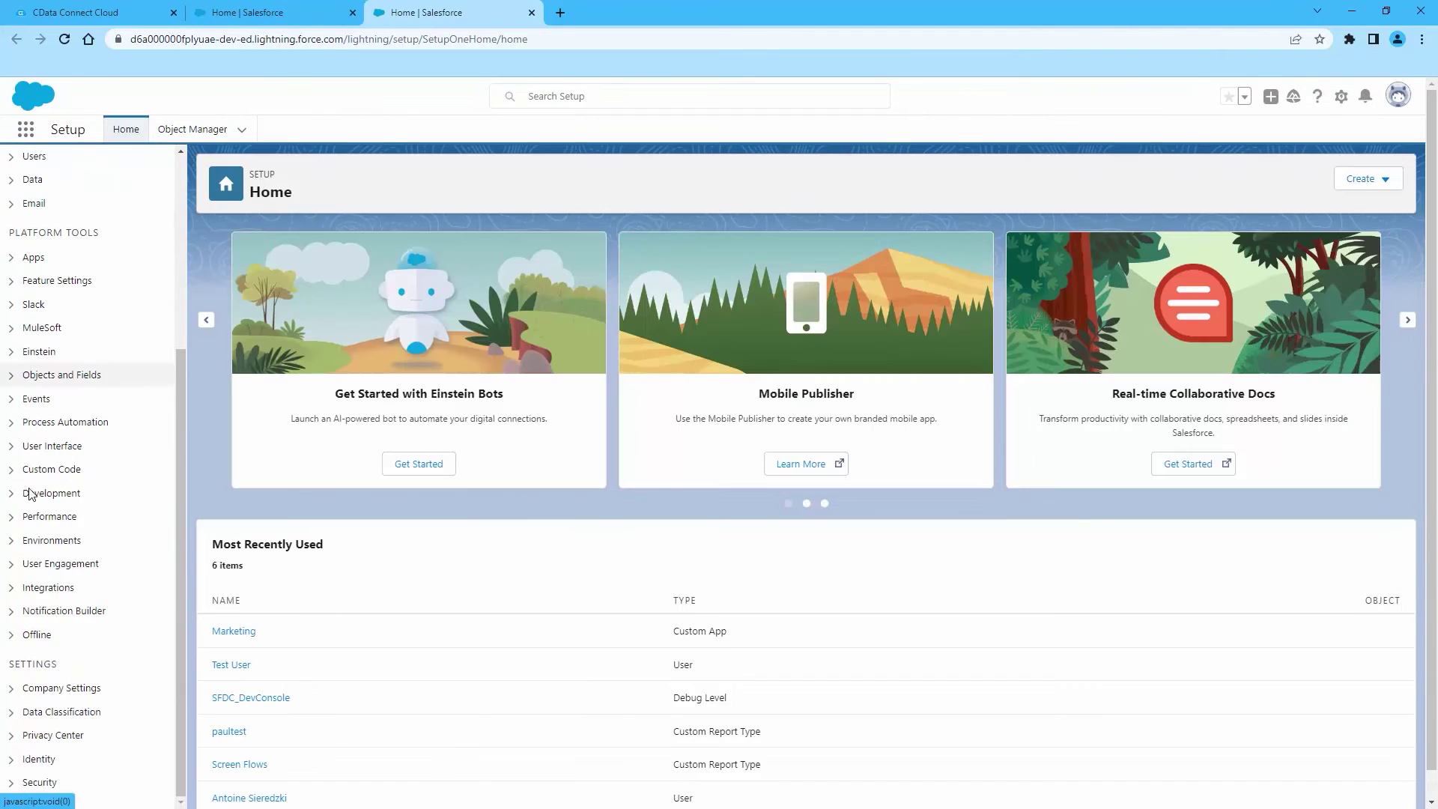
left_click(12, 589)
scroll(45, 524, "down", 3)
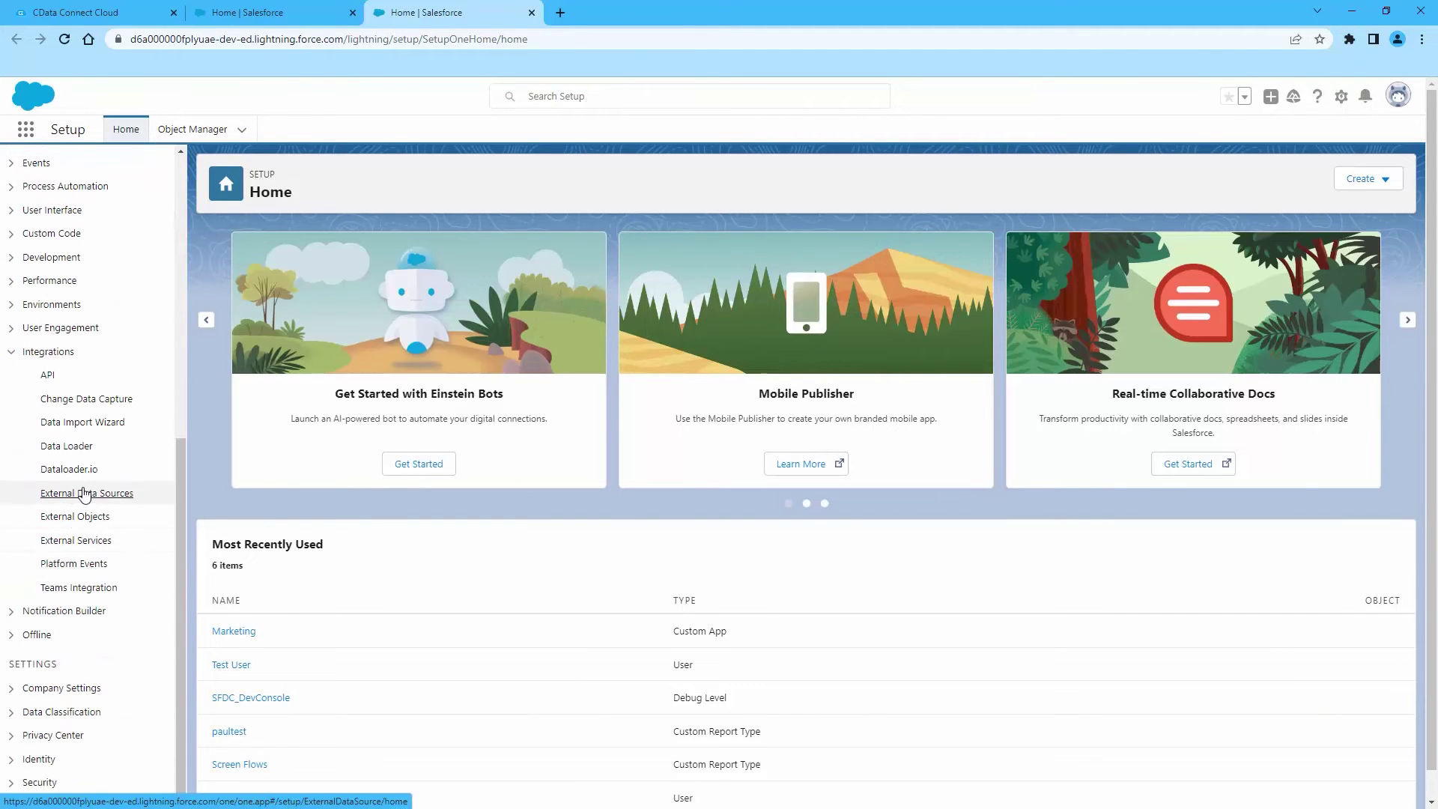
left_click(85, 494)
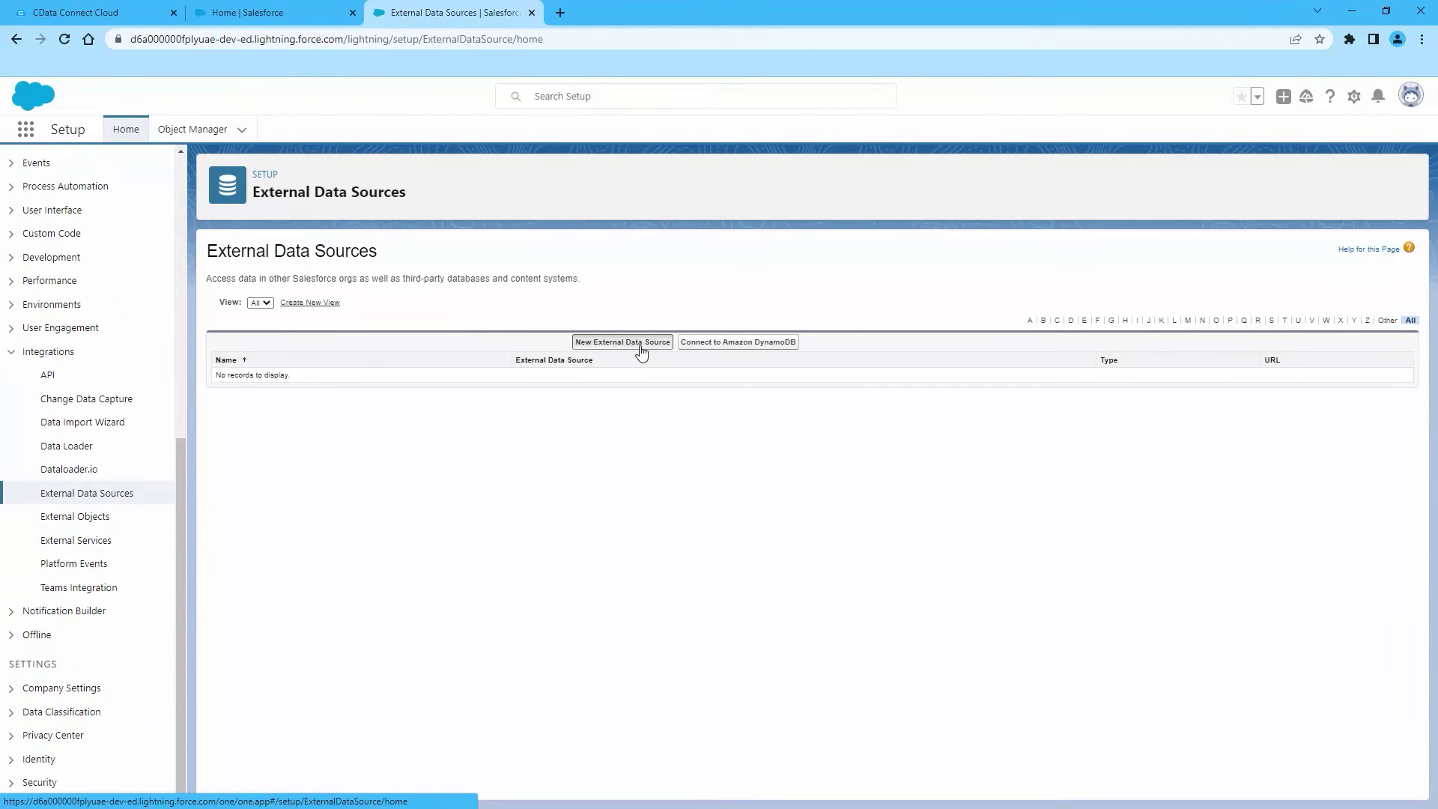
left_click(641, 346)
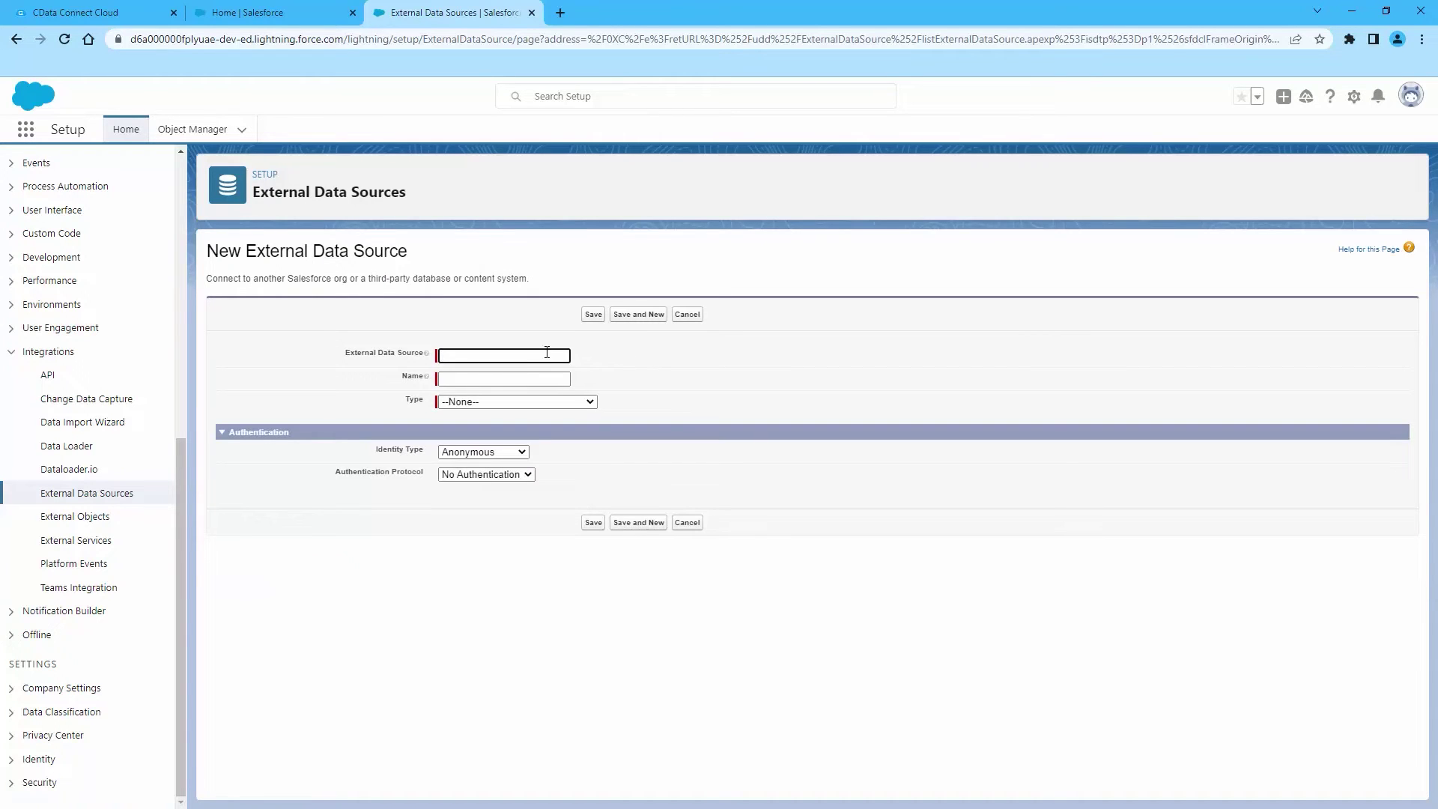
Define CDATACC as a Salesforce Connect: OData 4.0 source with the pasted CData URL and writable external objects
type("CDATACC")
key("Tab")
left_click(533, 402)
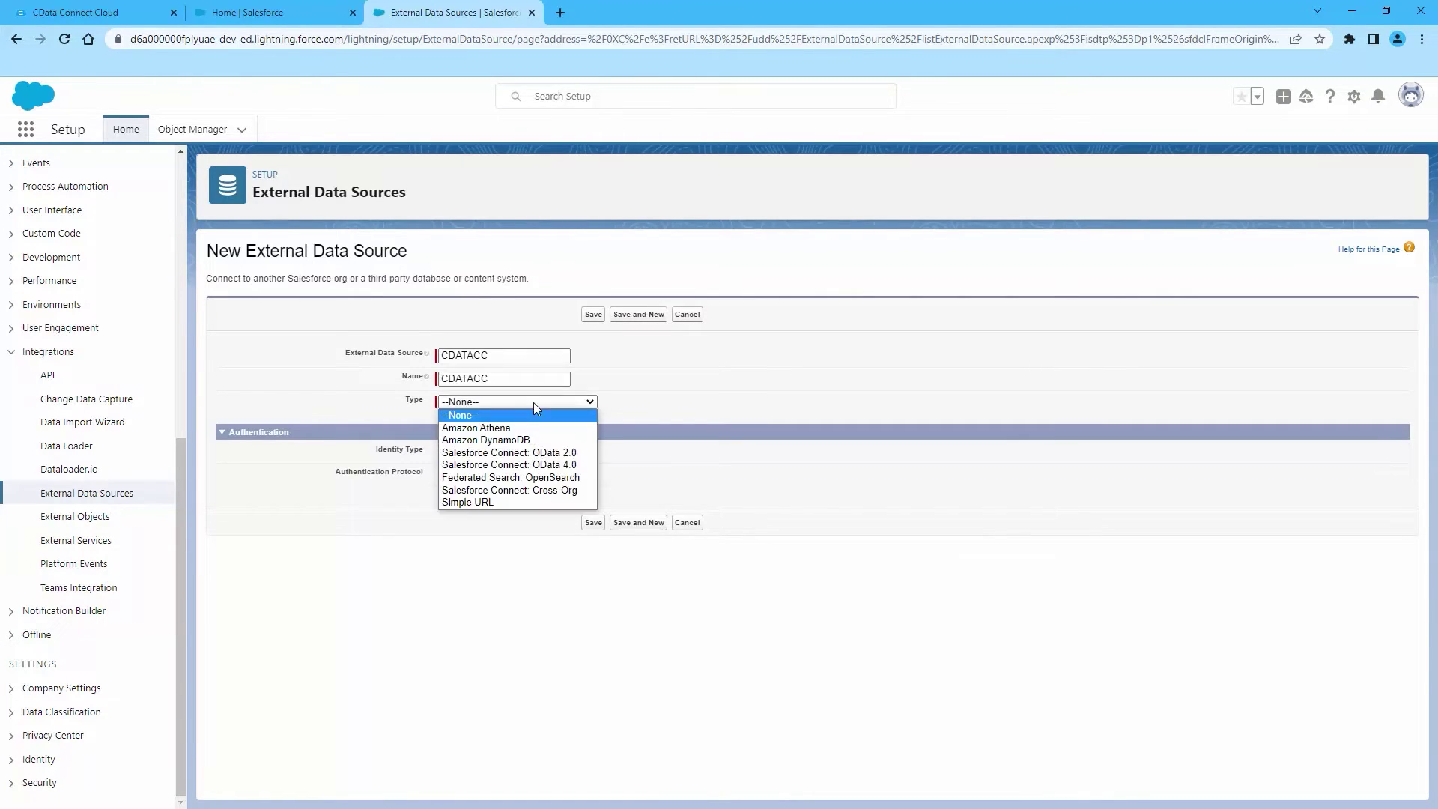
left_click(531, 465)
left_click(495, 465)
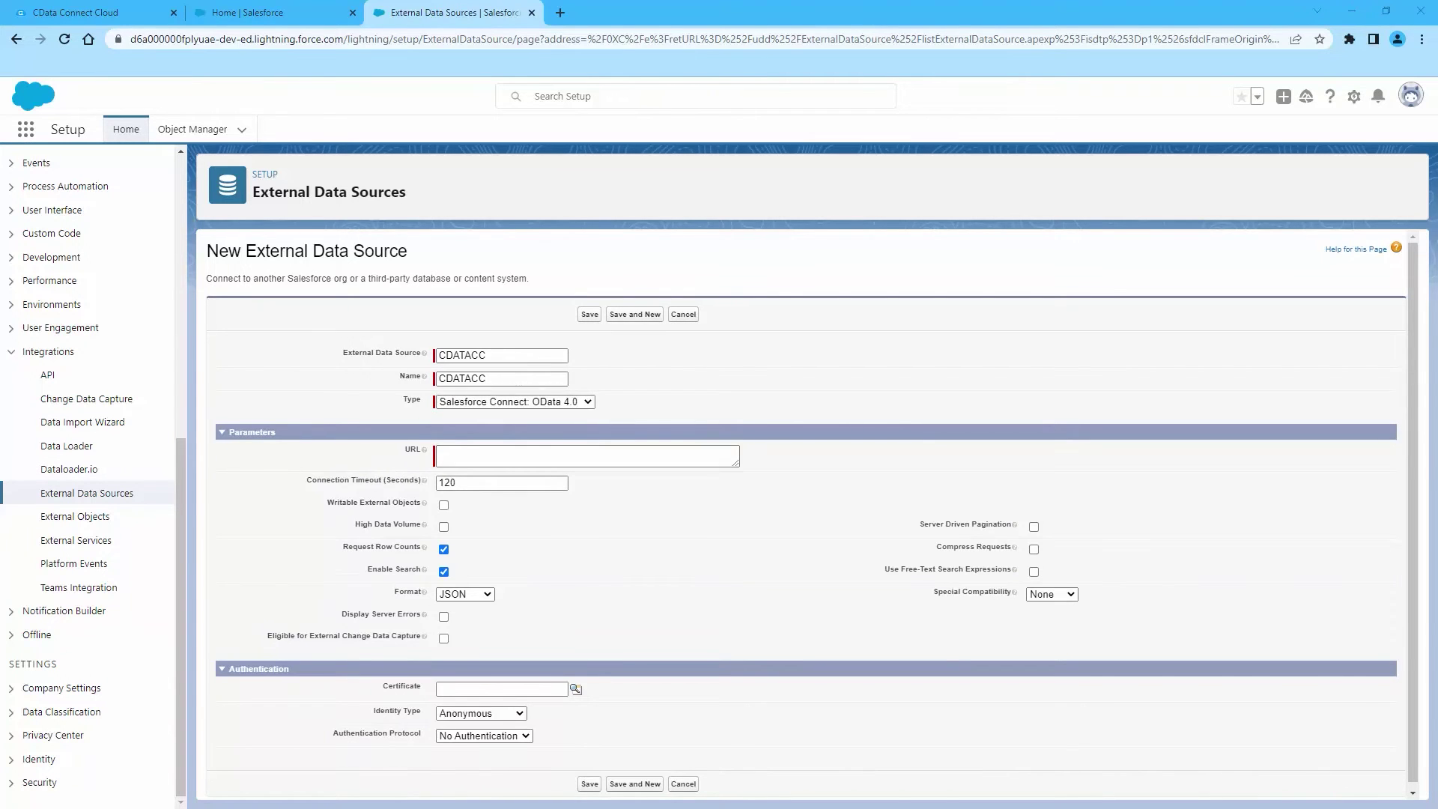
left_click(495, 459)
right_click(495, 459)
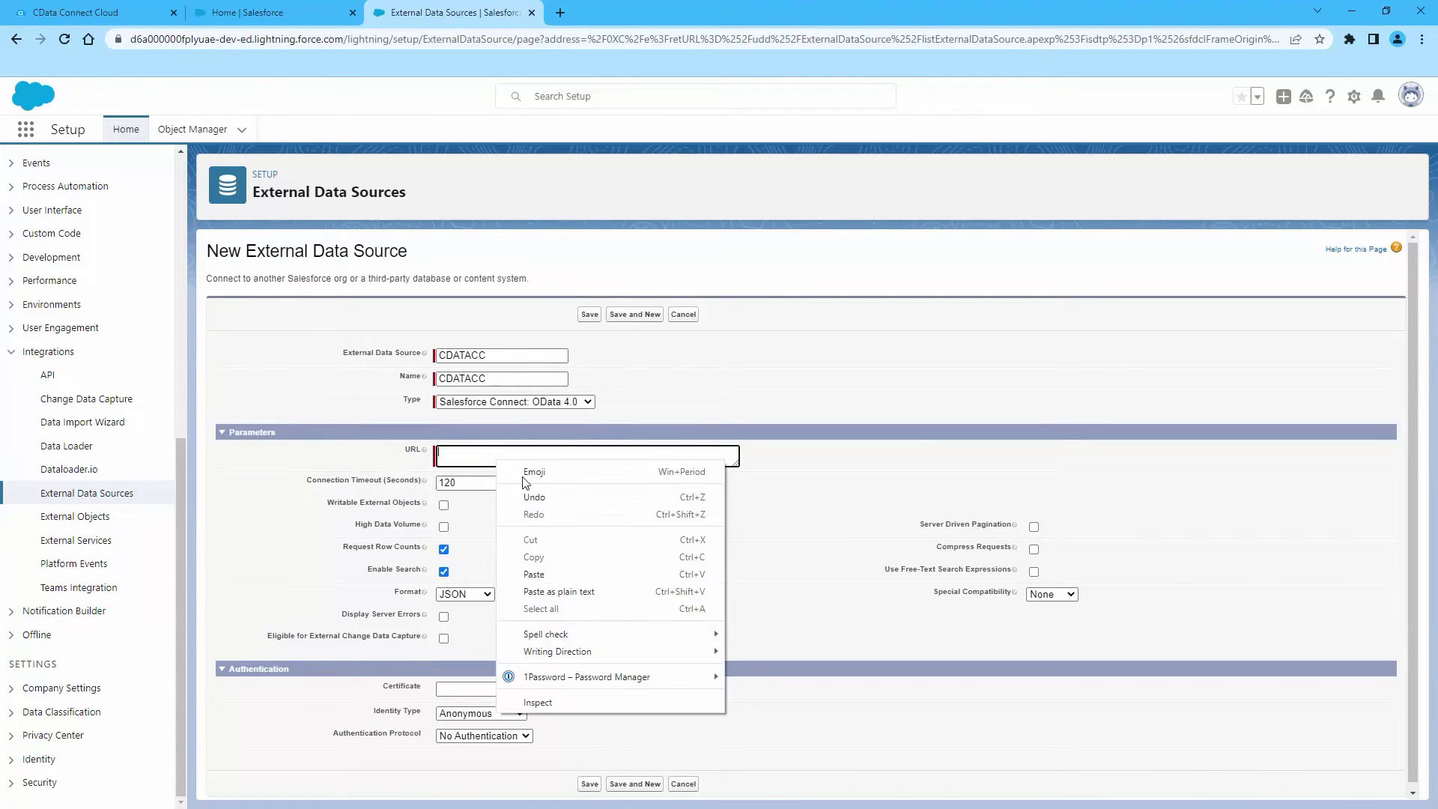
left_click(539, 571)
left_click(444, 505)
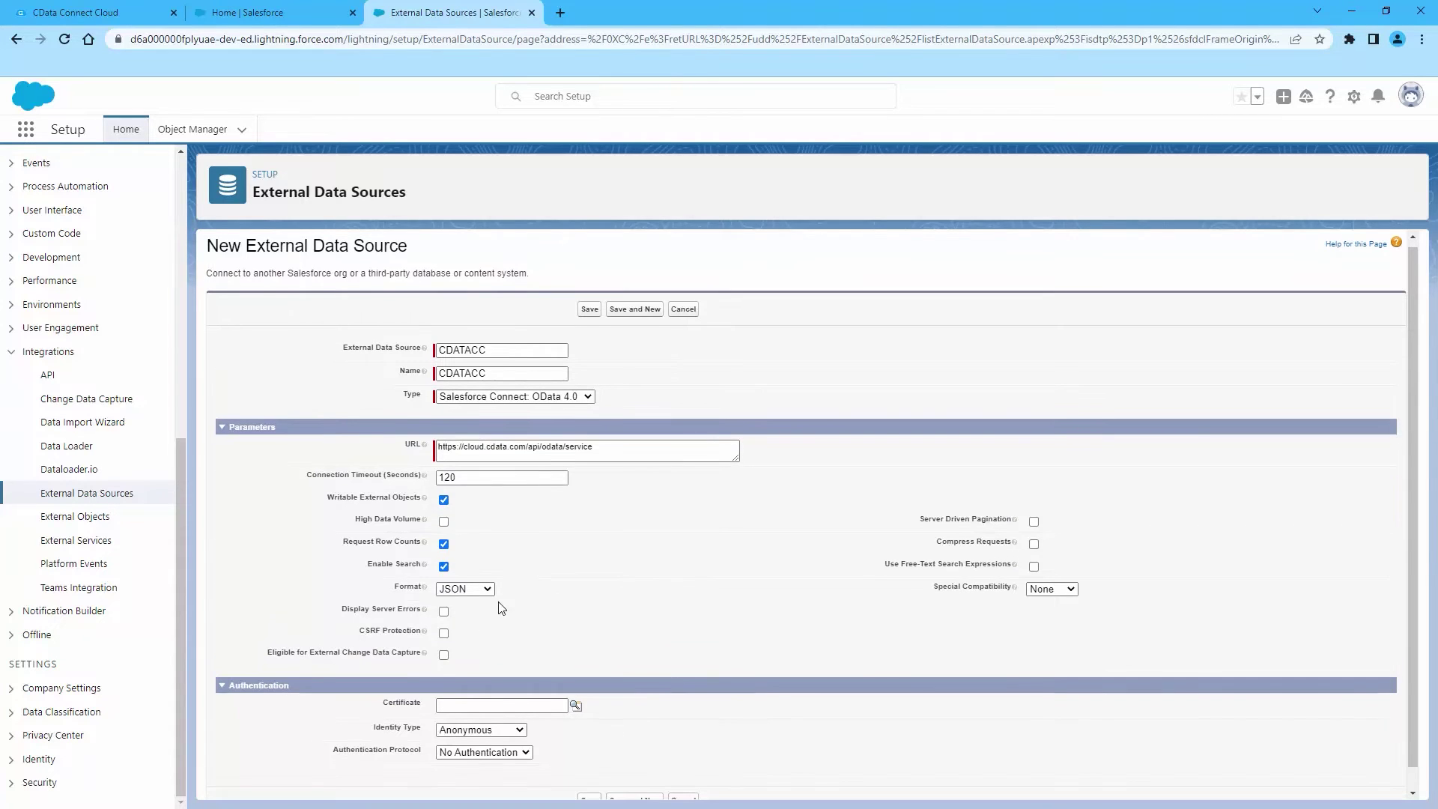
left_click(475, 734)
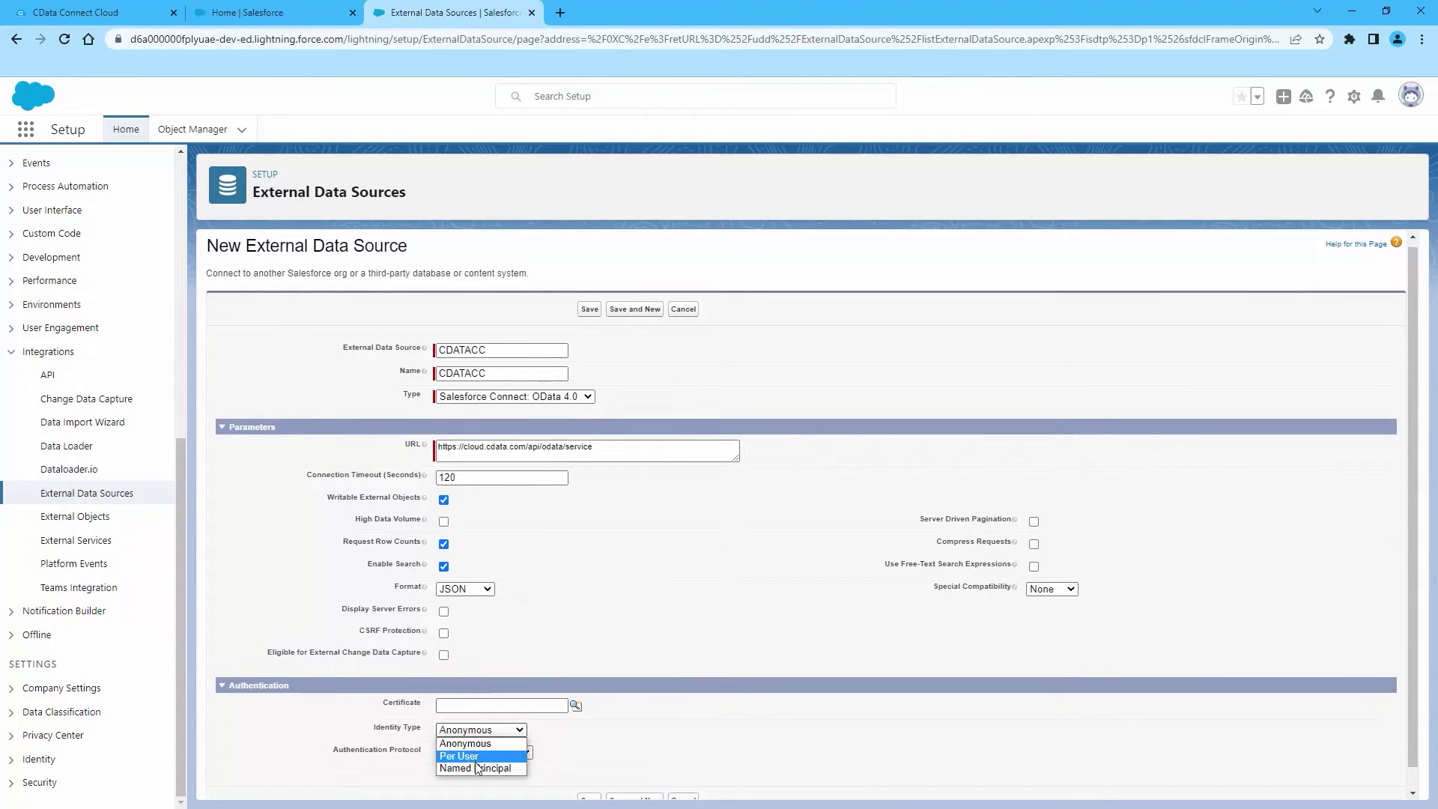
Set the identity type to Named Principal with Password Authentication
left_click(479, 770)
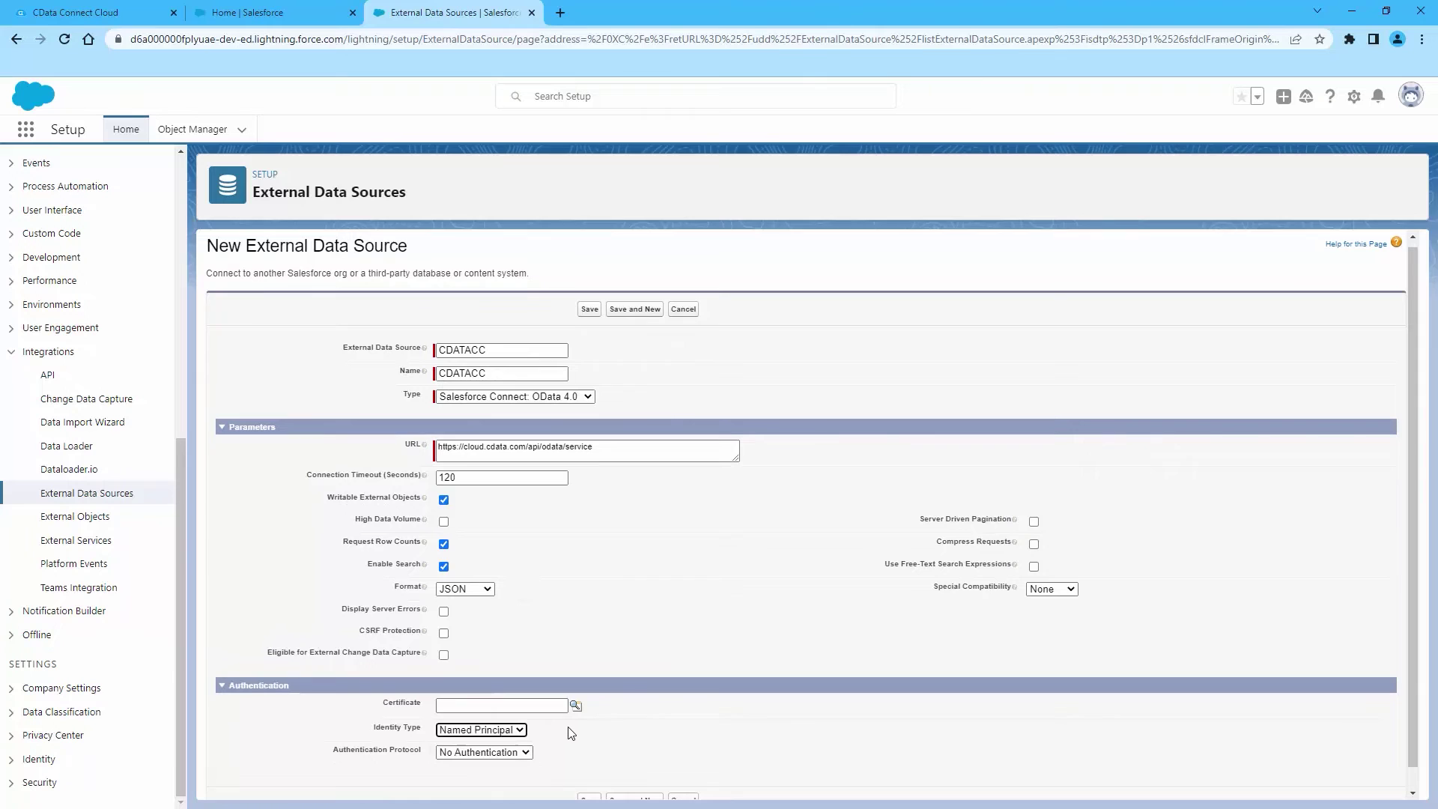
left_click(502, 739)
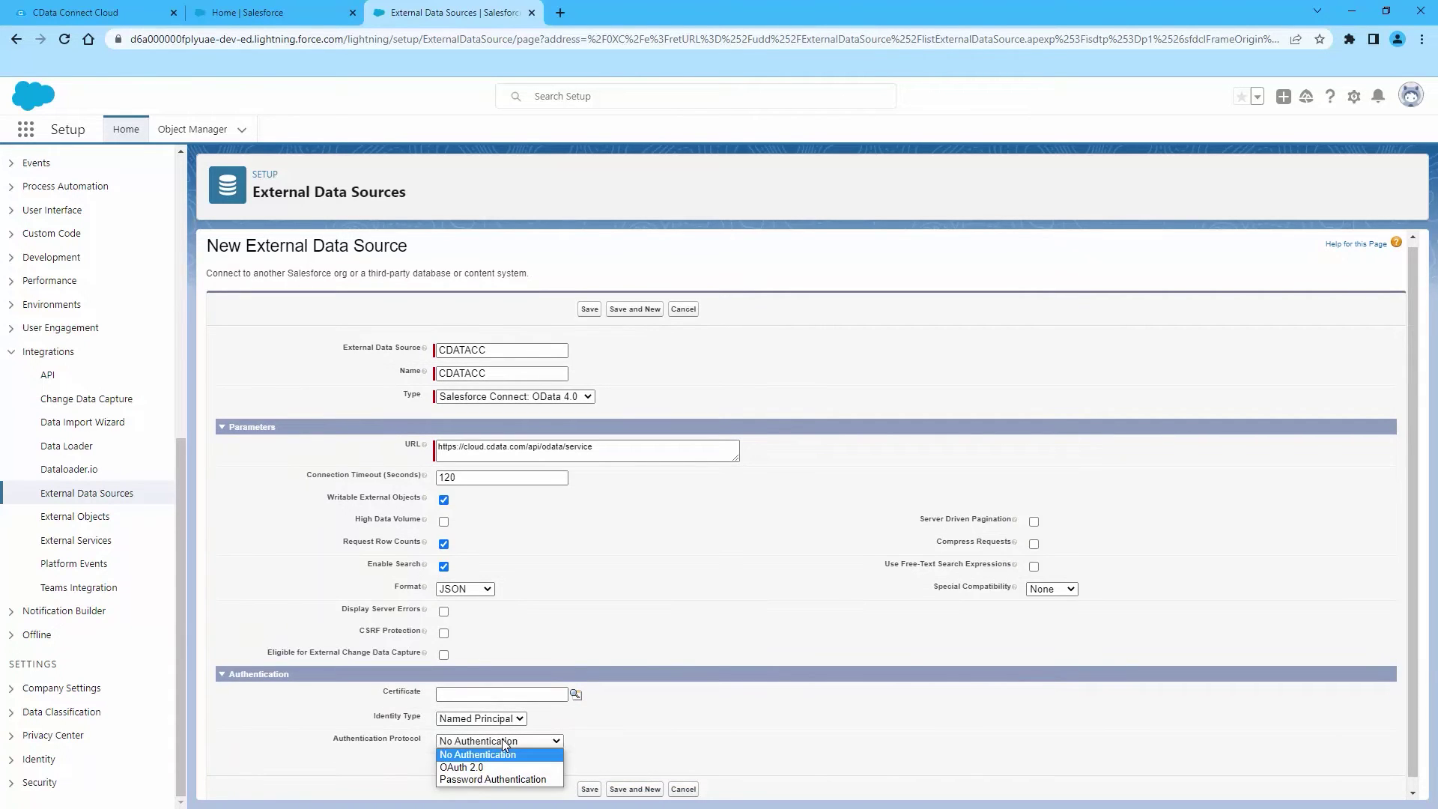
left_click(499, 779)
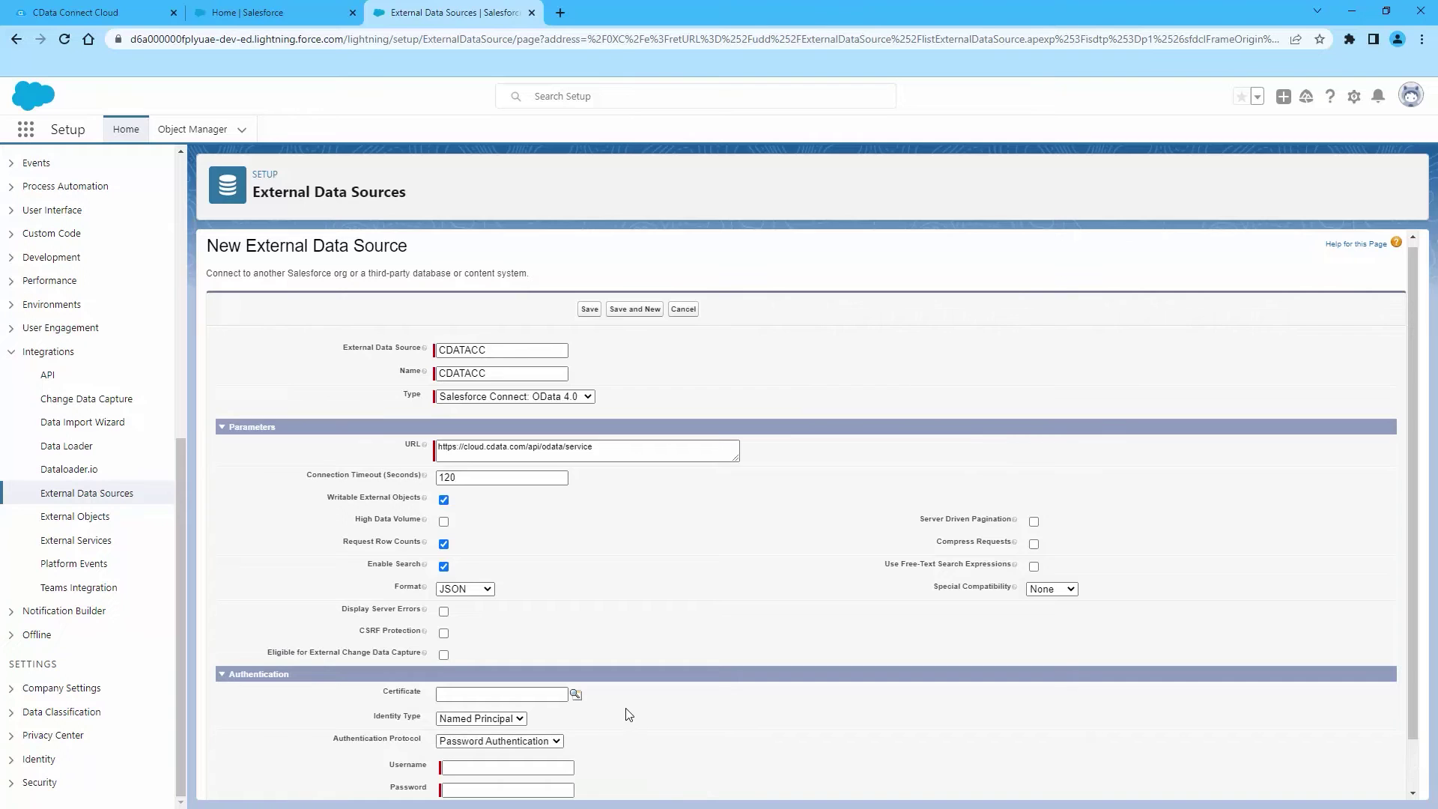
Enter the account's username and paste its password, then save the CDATACC data source
scroll(628, 714, "down", 2)
left_click(522, 712)
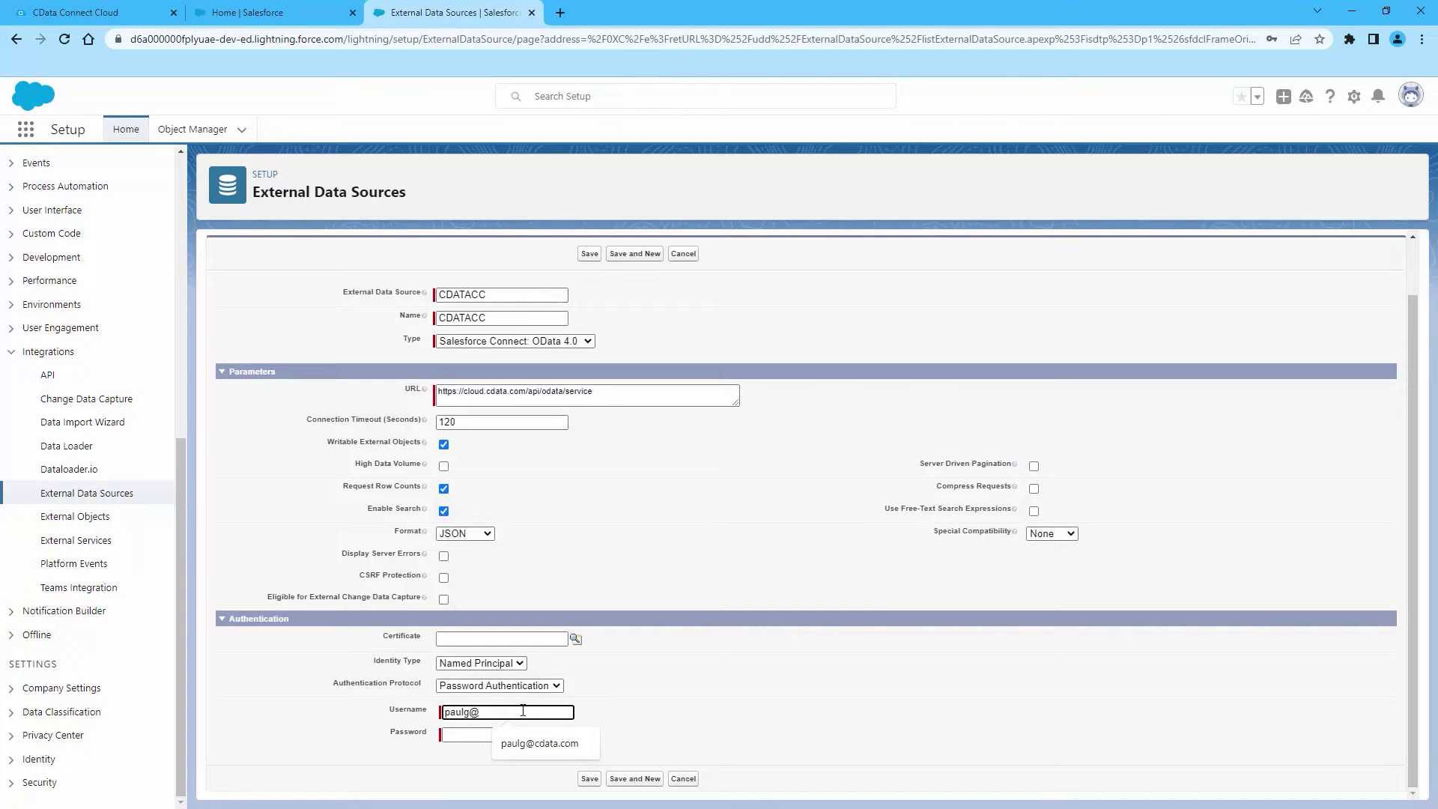
key("Tab")
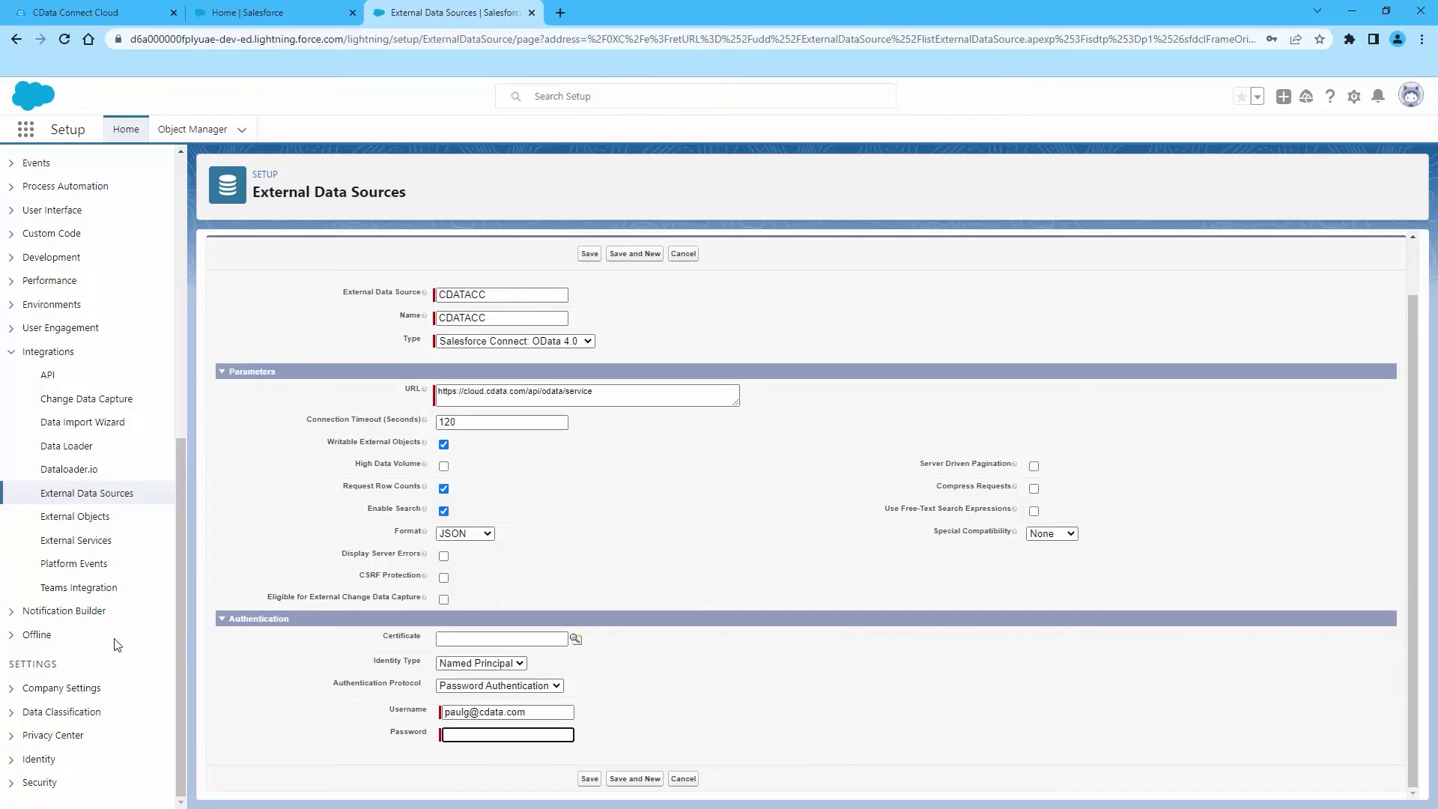
key("alt+Tab")
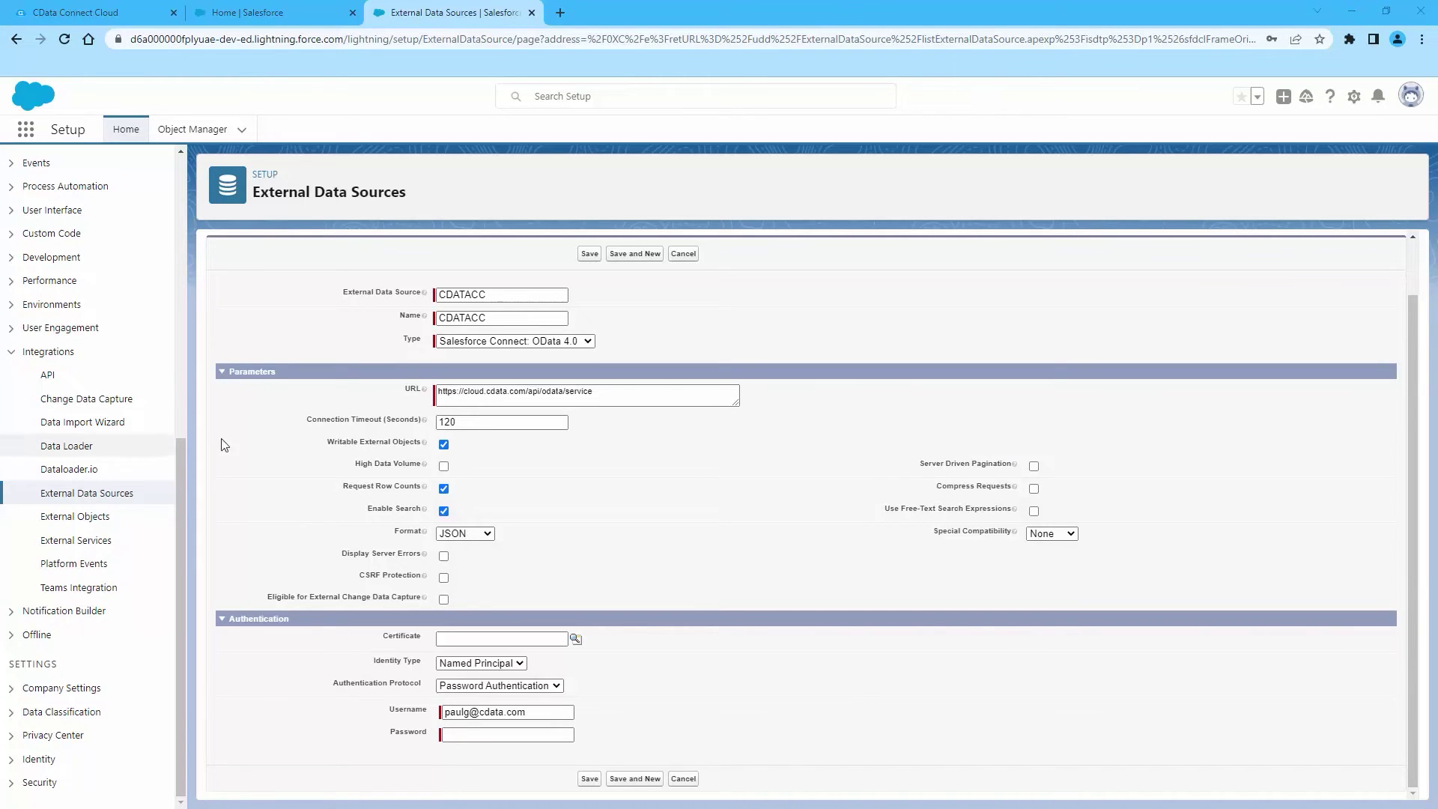
right_click(462, 735)
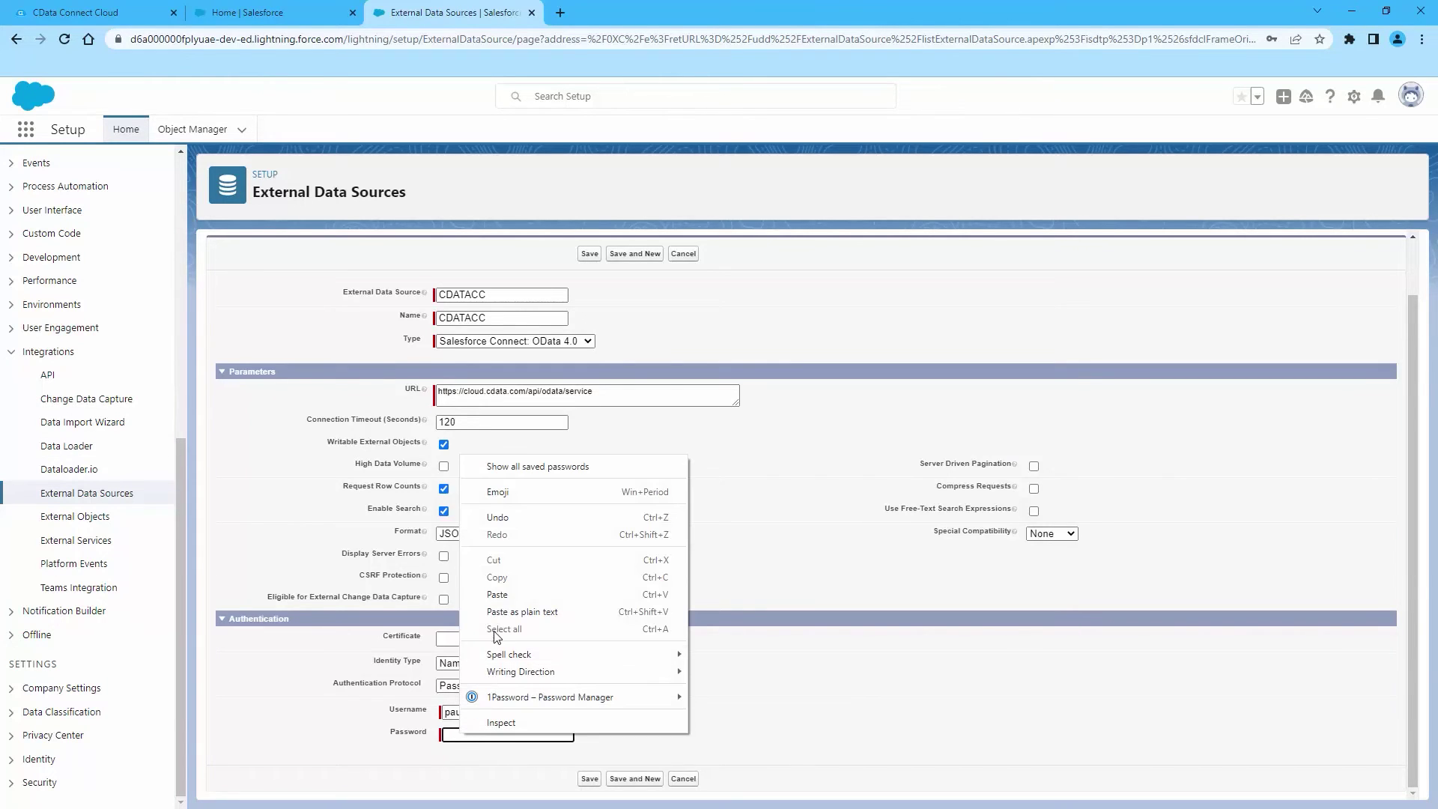
left_click(504, 595)
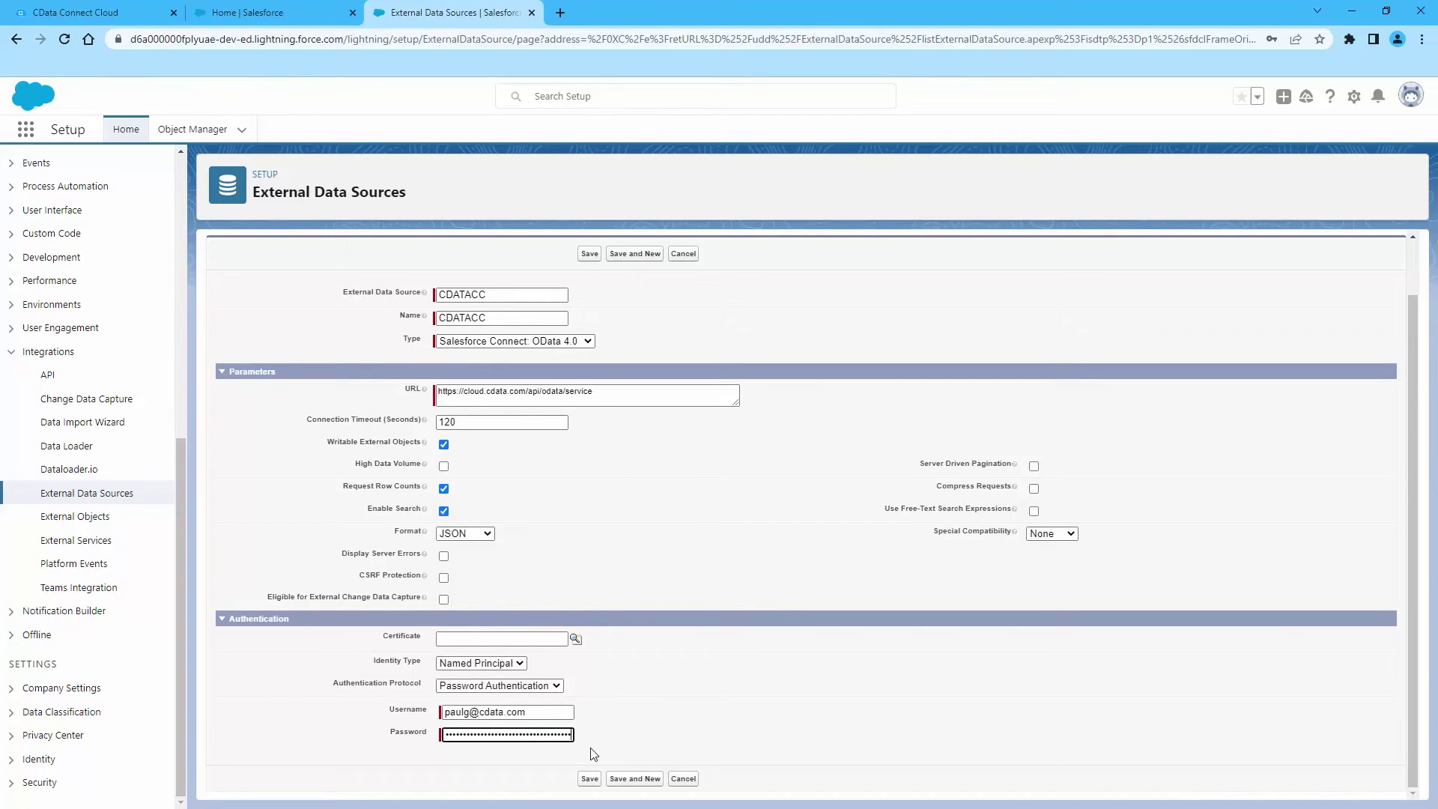
left_click(588, 780)
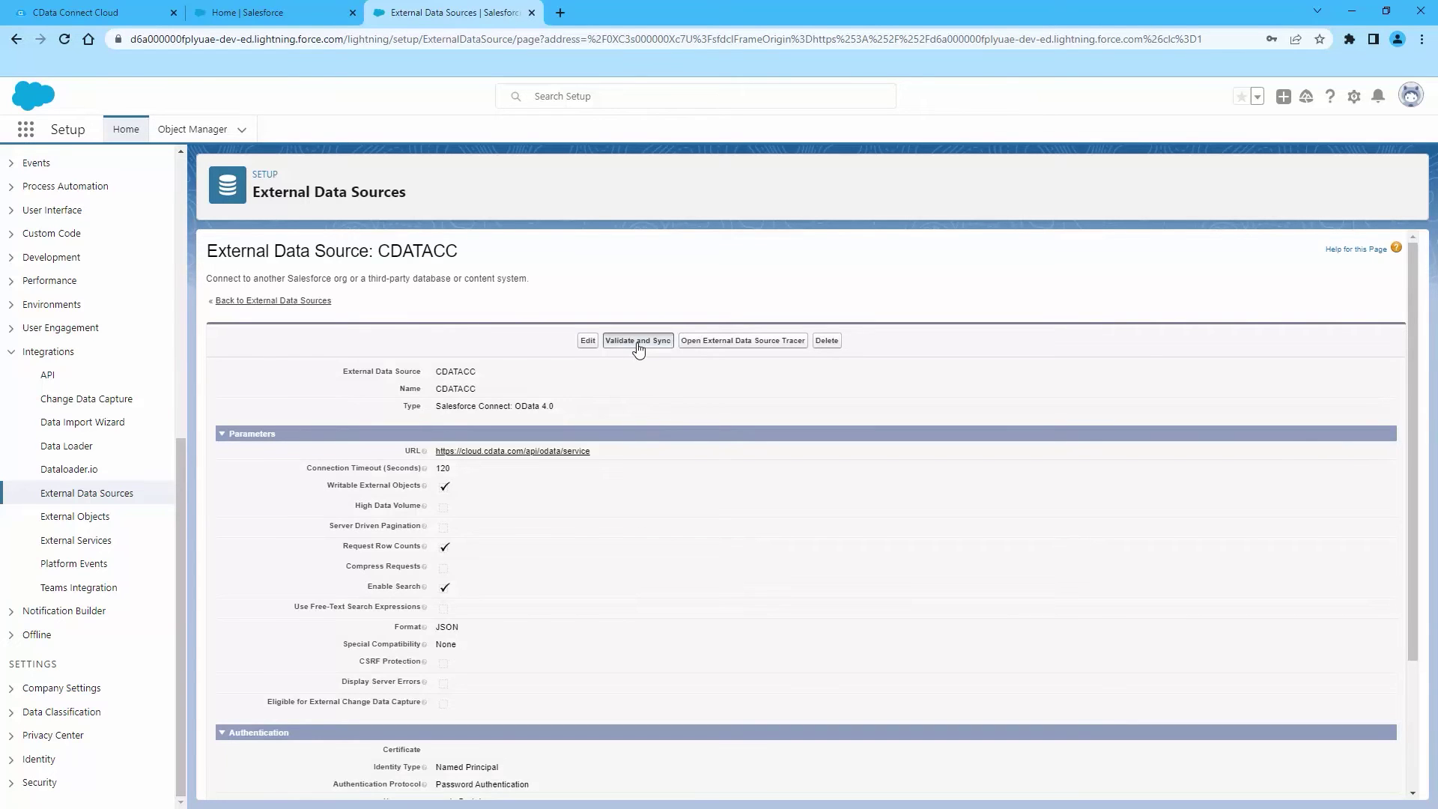
Validate CDATACC and sync the Account table with object name, label and plural label Snowflake_Account
left_click(638, 341)
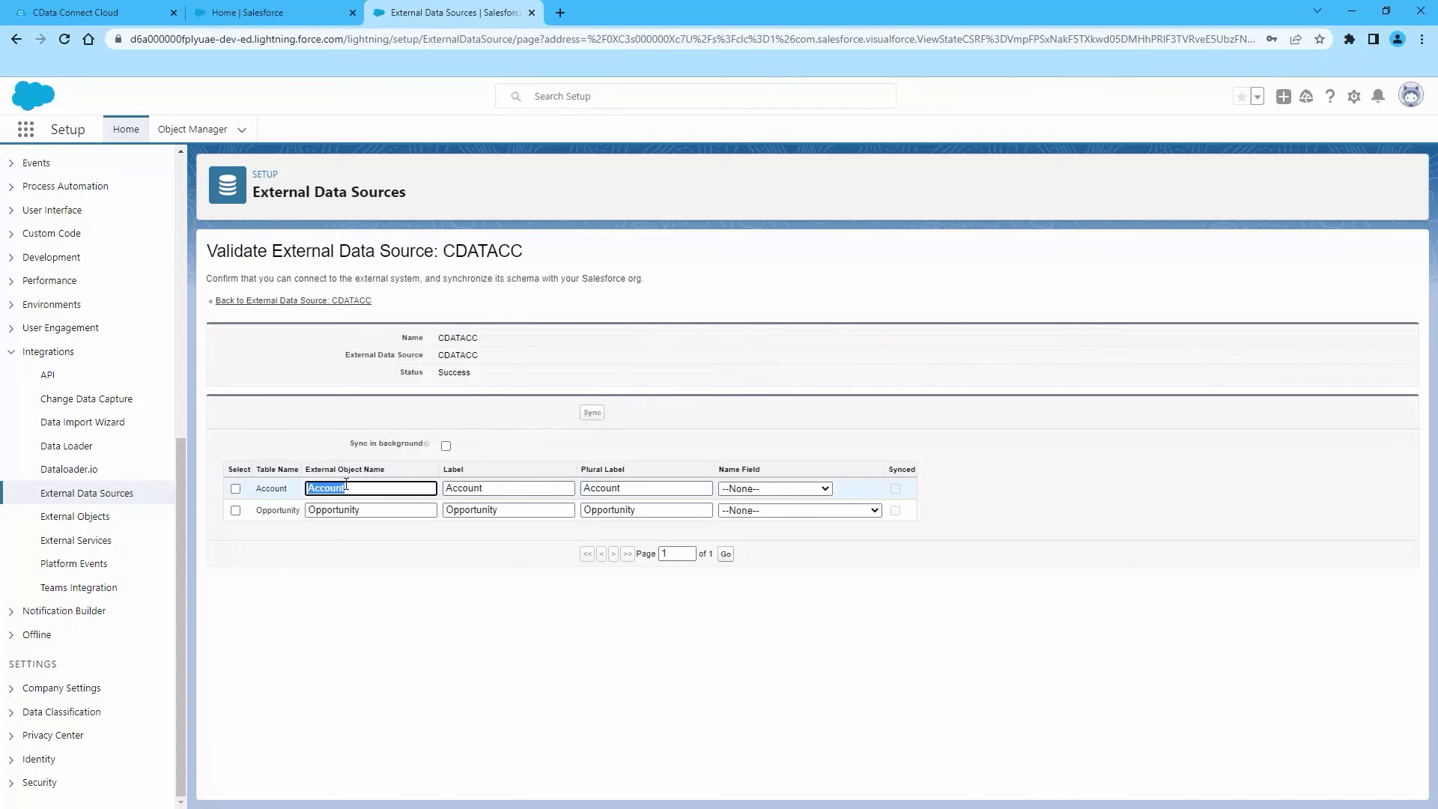
type("Snowflake_")
double_click(352, 486)
key("ctrl+c")
double_click(501, 485)
key("ctrl+v")
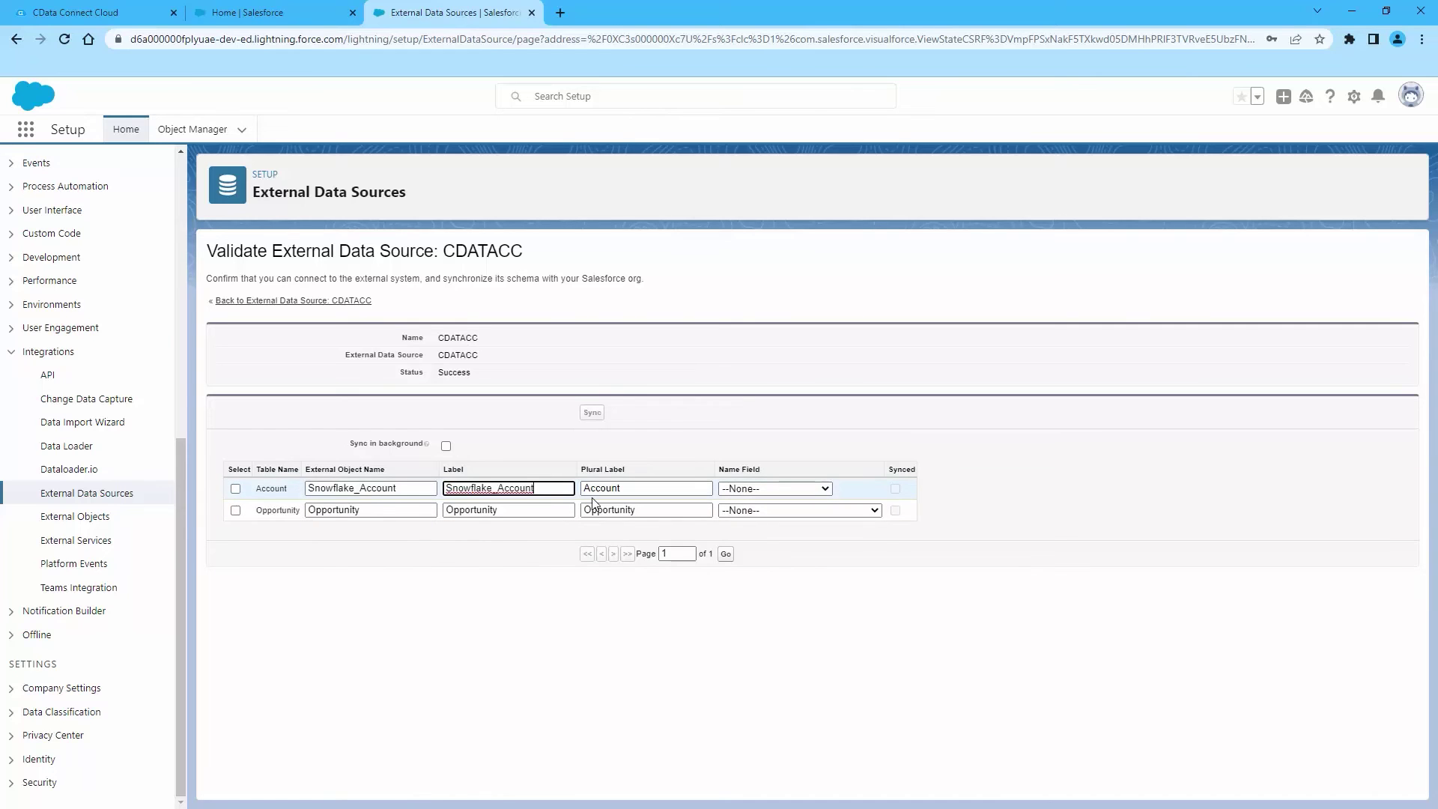
double_click(601, 488)
key("ctrl+v")
left_click(235, 489)
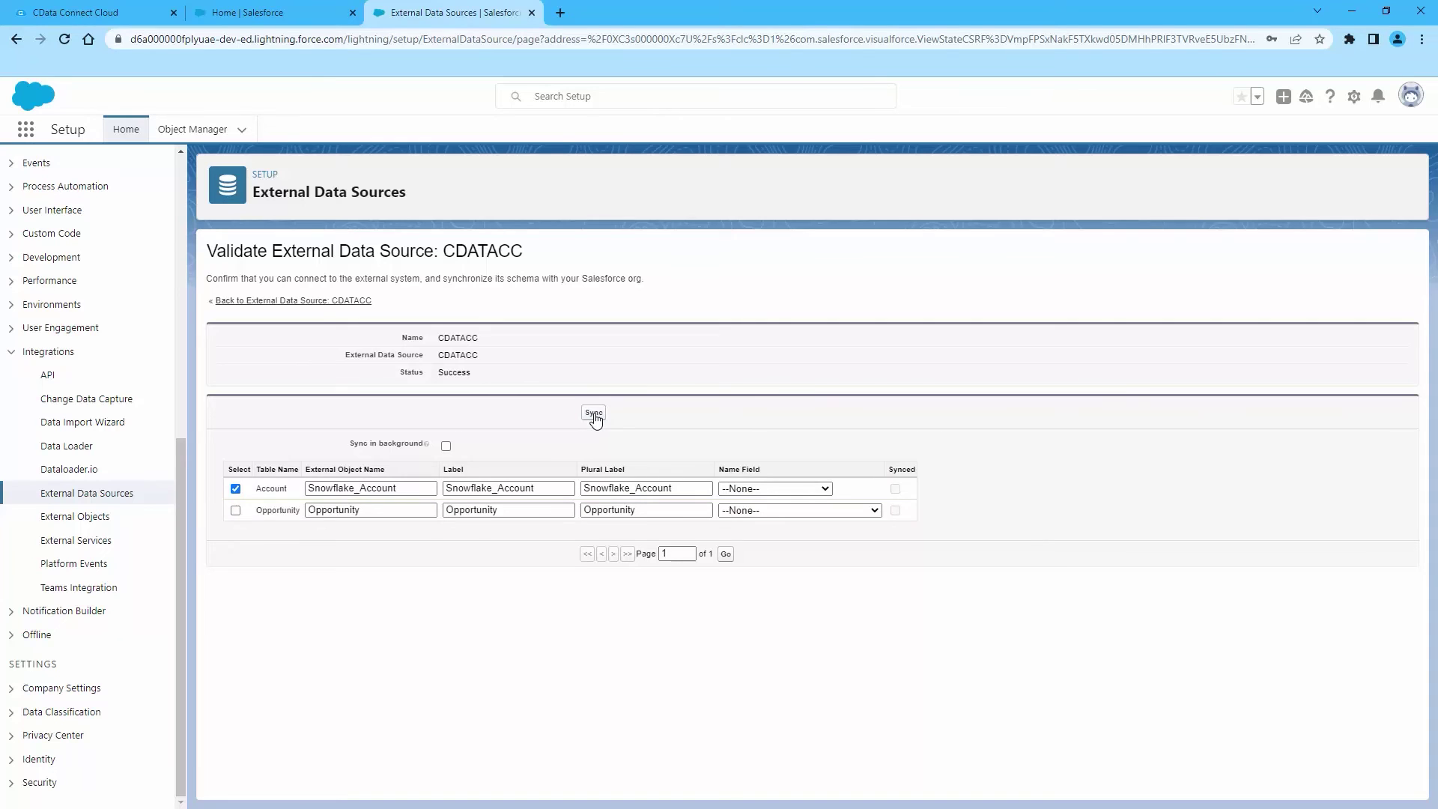
left_click(595, 418)
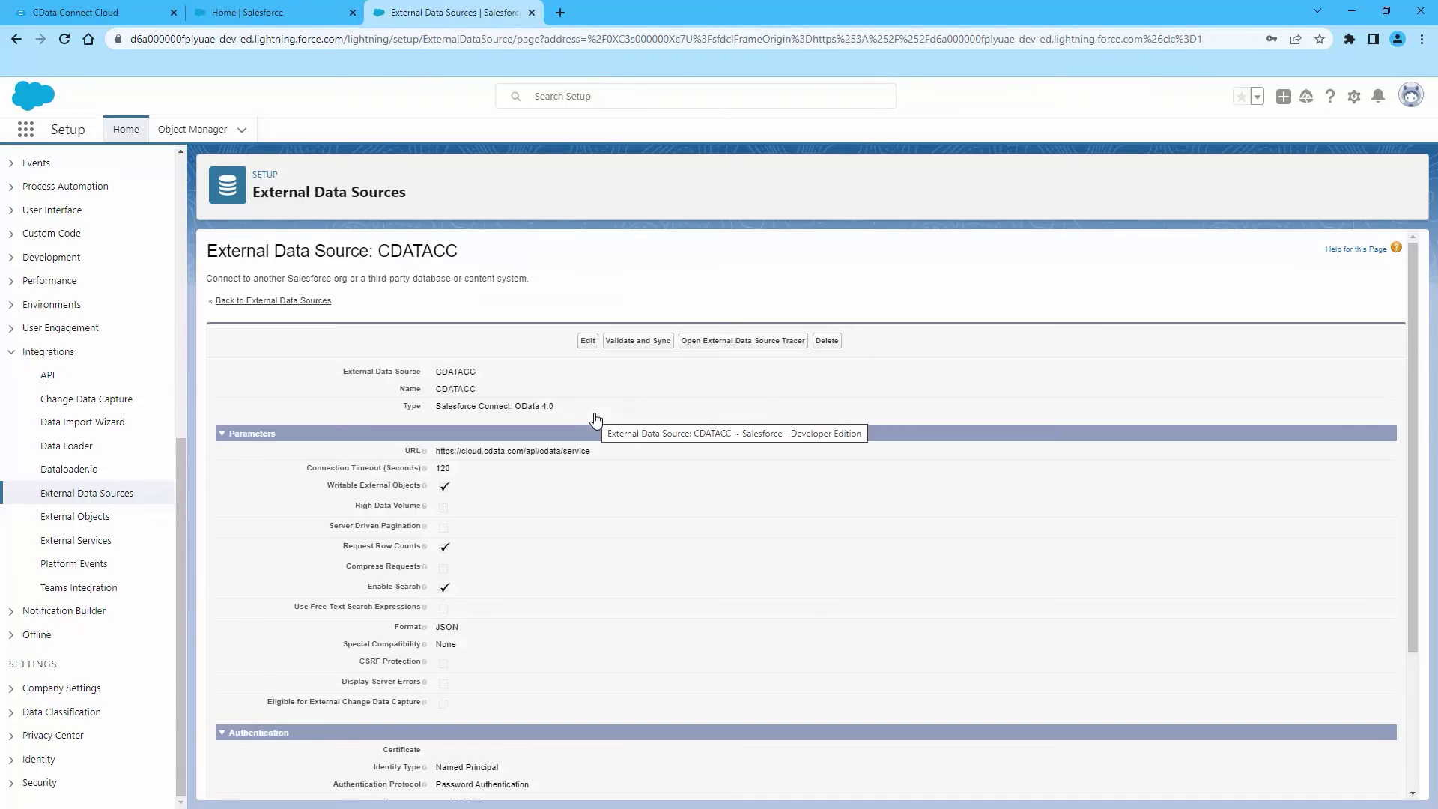
Start a new custom object tab for Snowflake_Account with the Car tab style
scroll(71, 195, "up", 10)
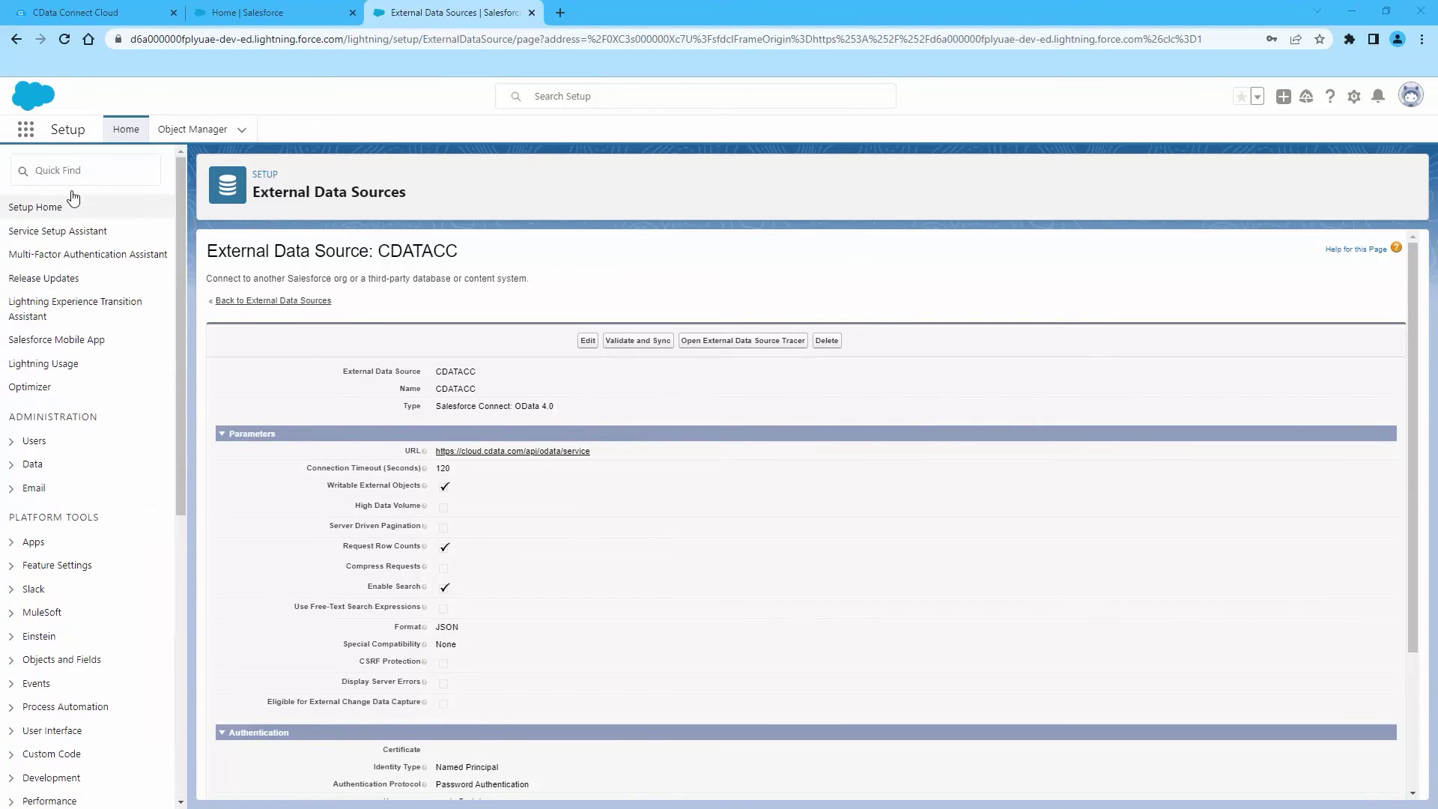
type("tabs")
left_click(49, 254)
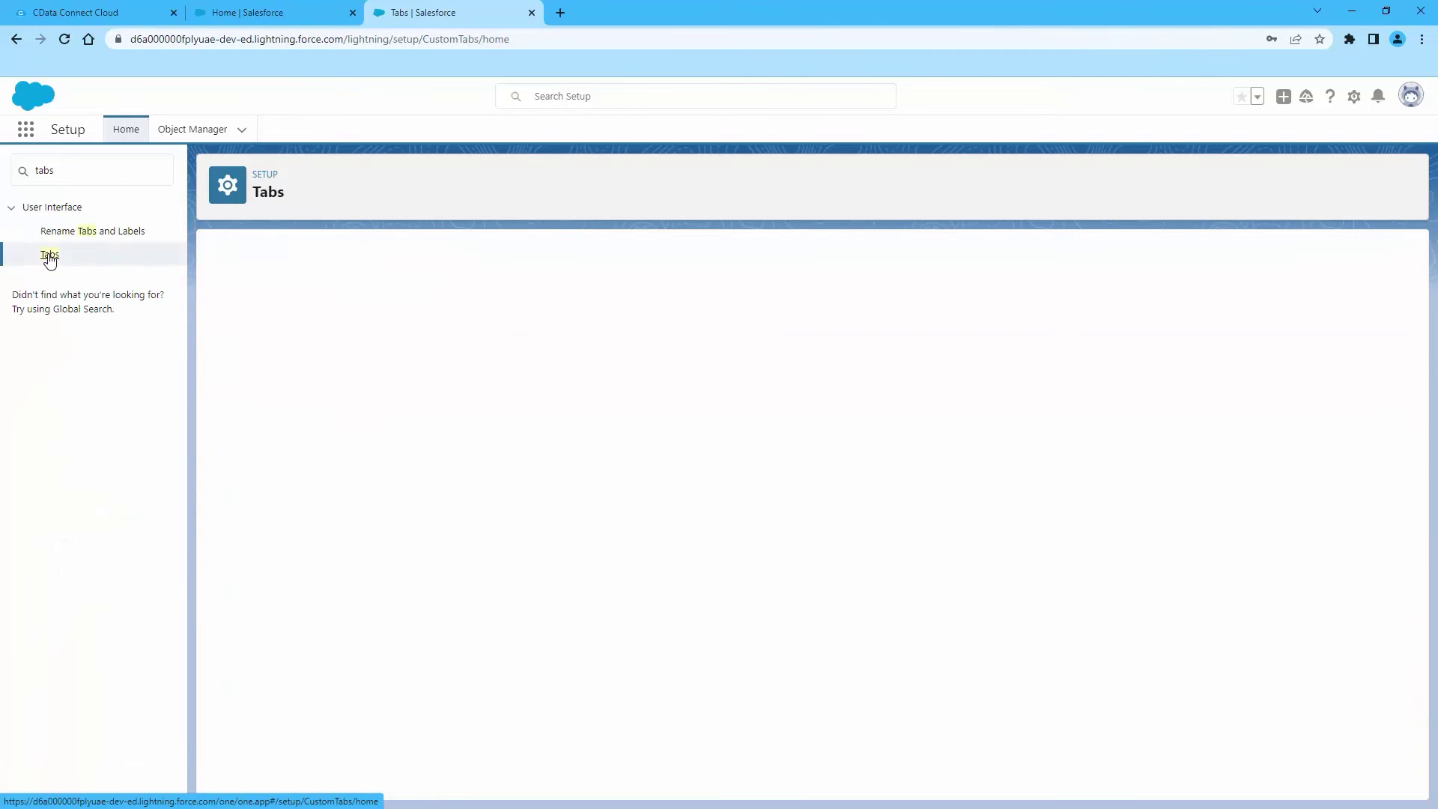
left_click(593, 349)
left_click(497, 370)
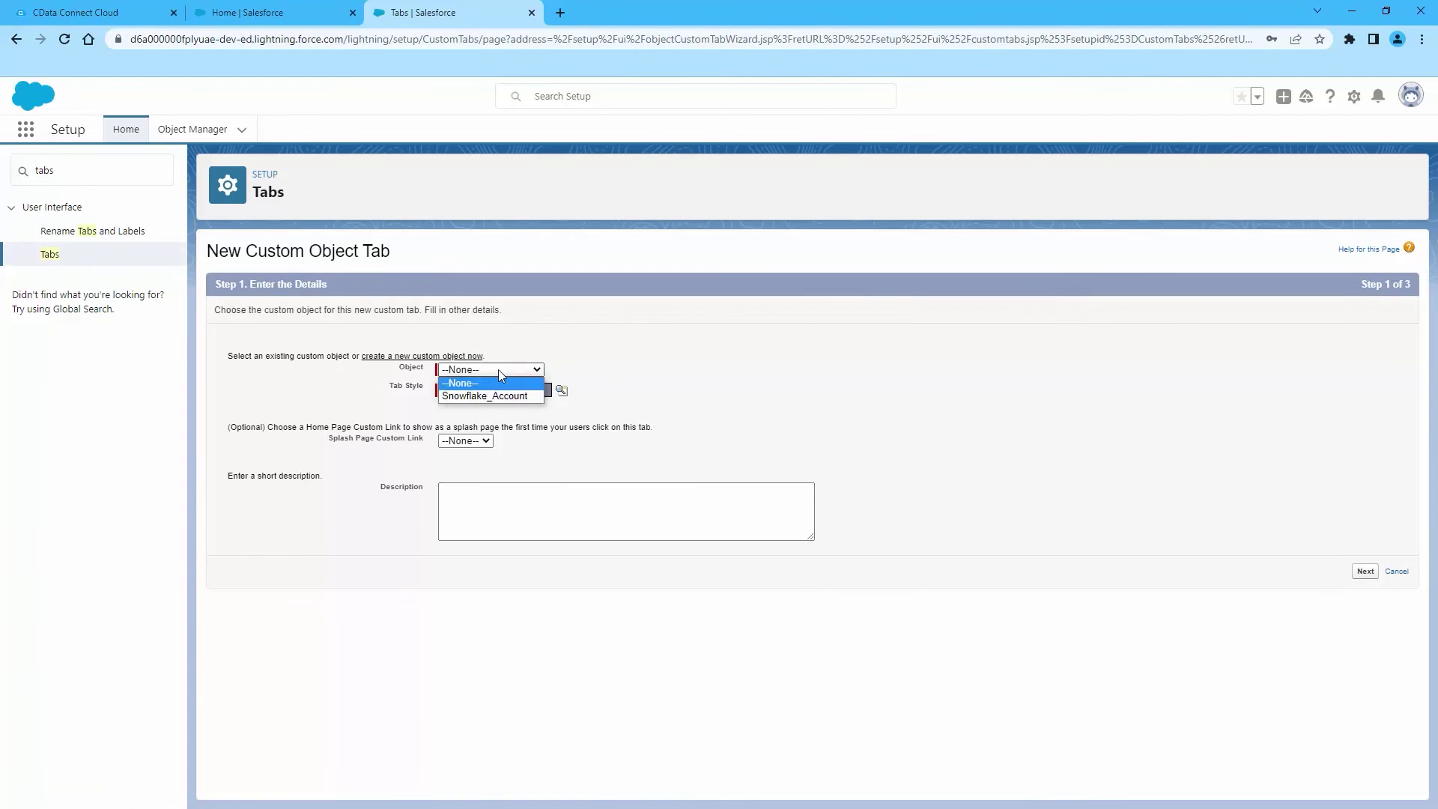
left_click(495, 394)
left_click(495, 402)
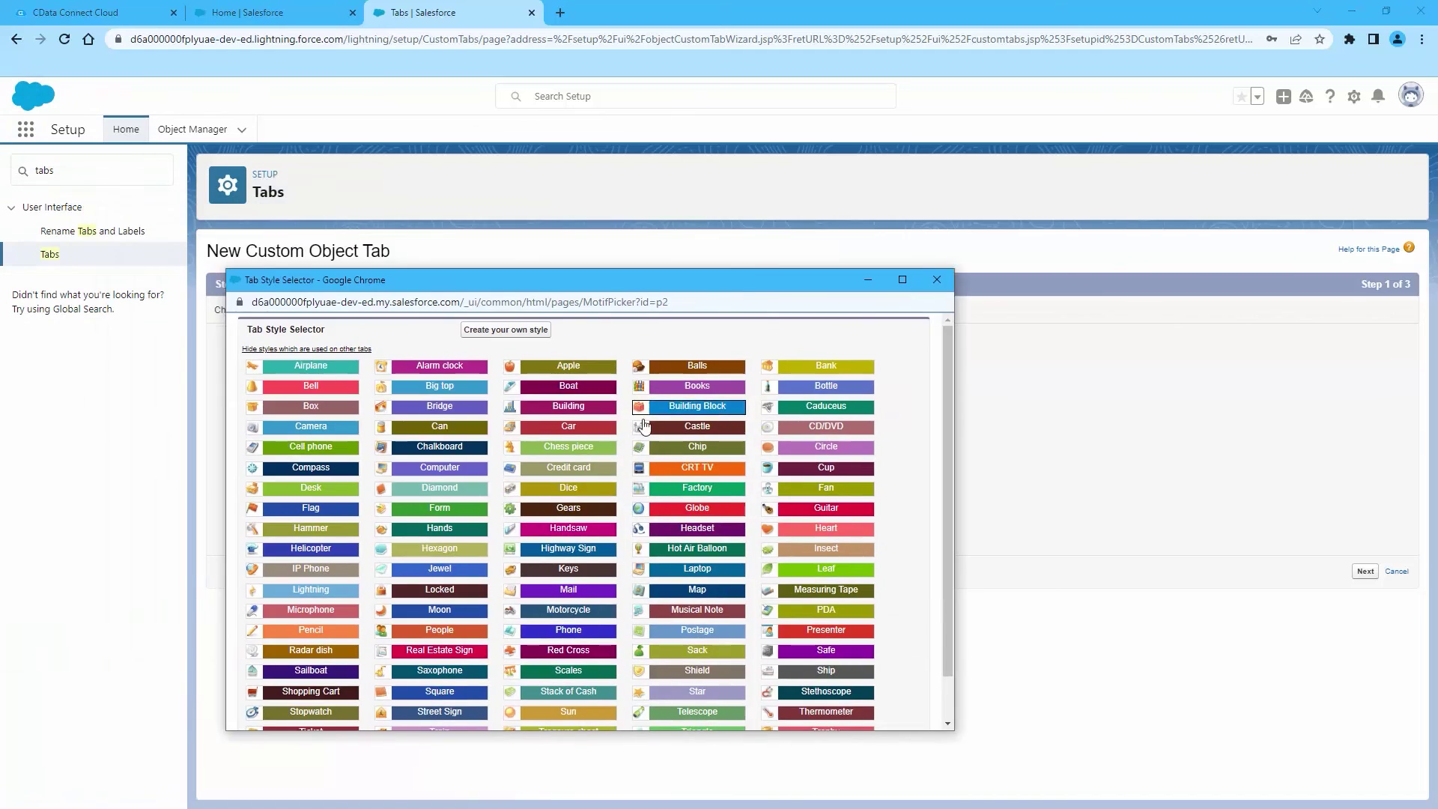
left_click(565, 424)
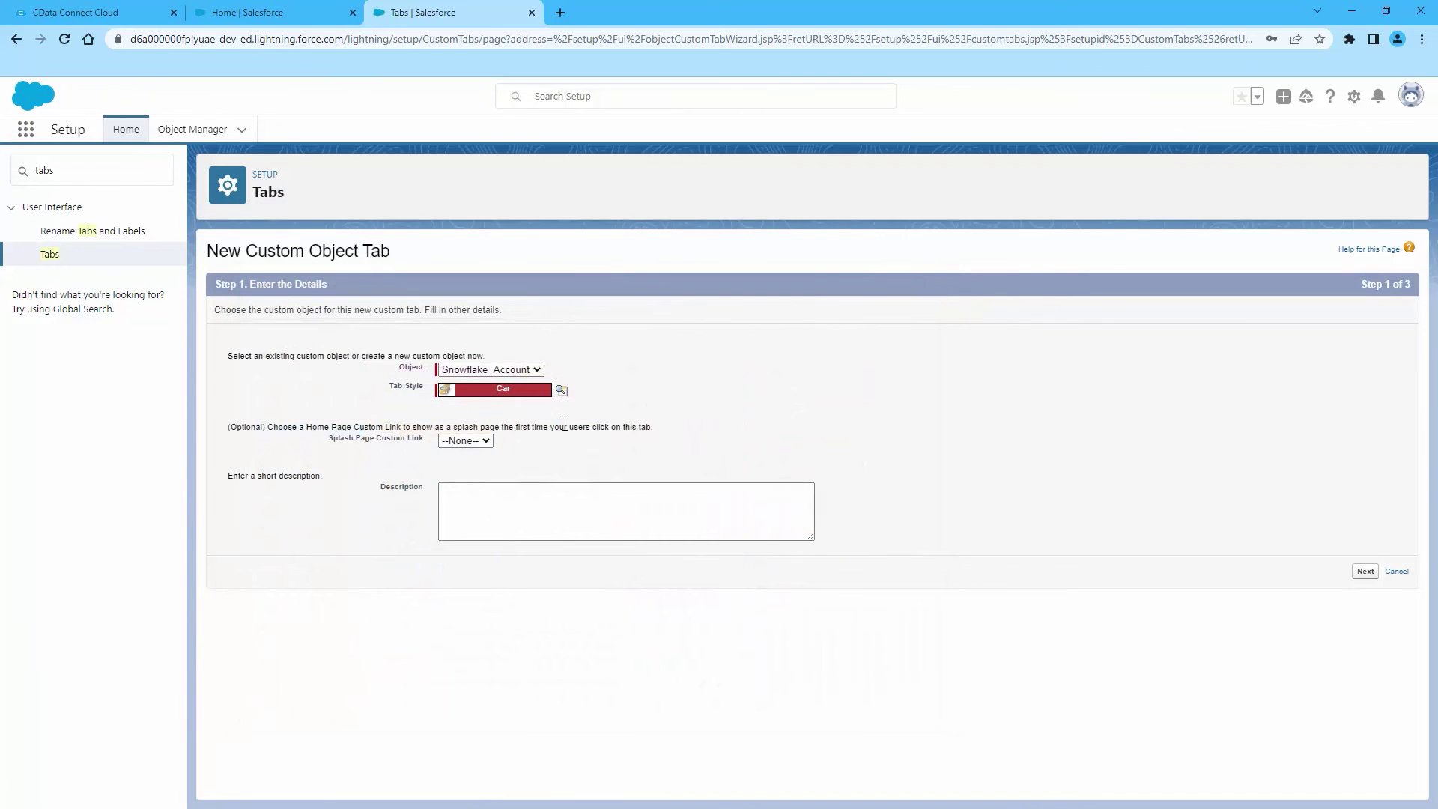
Accept the default visibility and app settings and save the Snowflake_Account tab
left_click(1363, 572)
scroll(1351, 620, "down", 5)
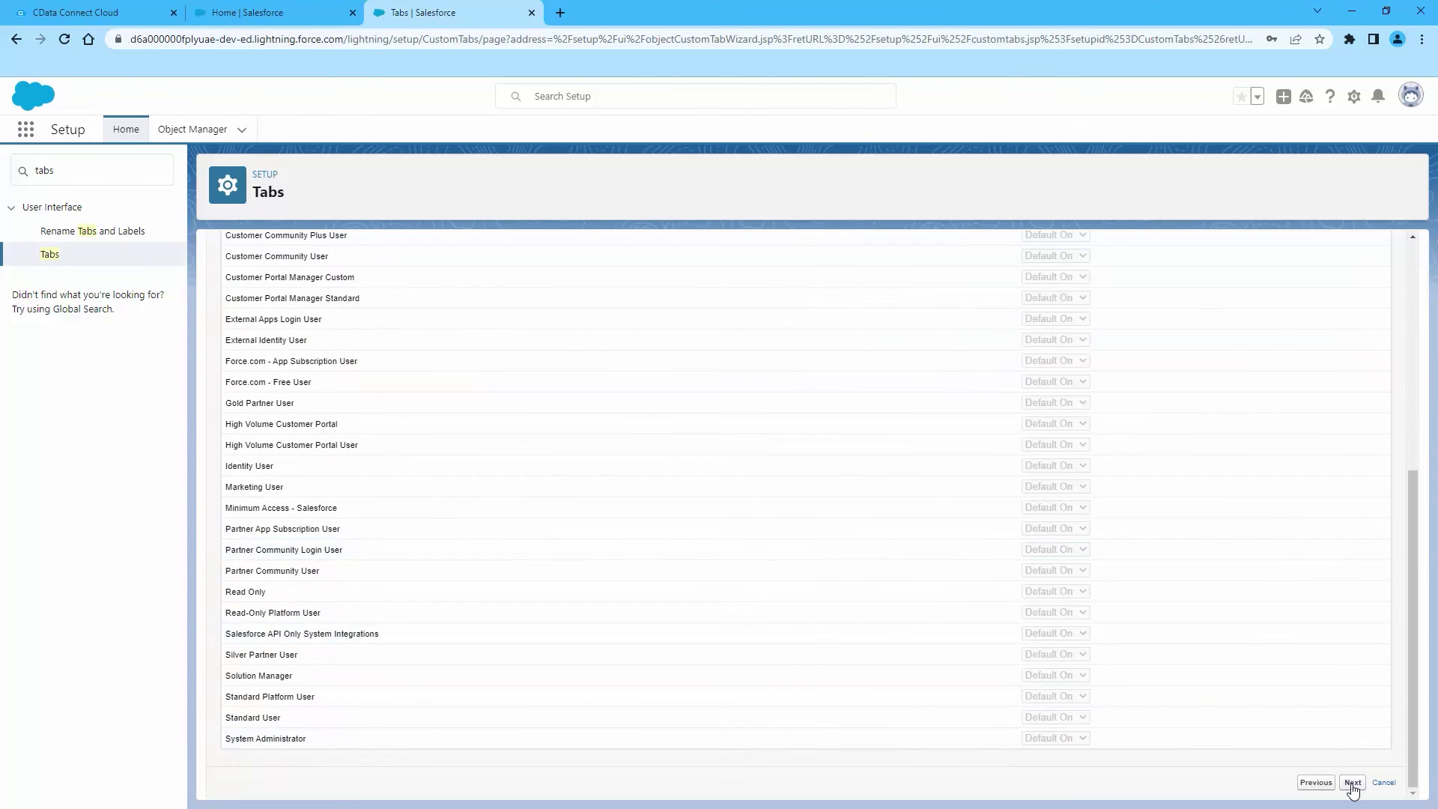
left_click(1352, 781)
left_click(1362, 707)
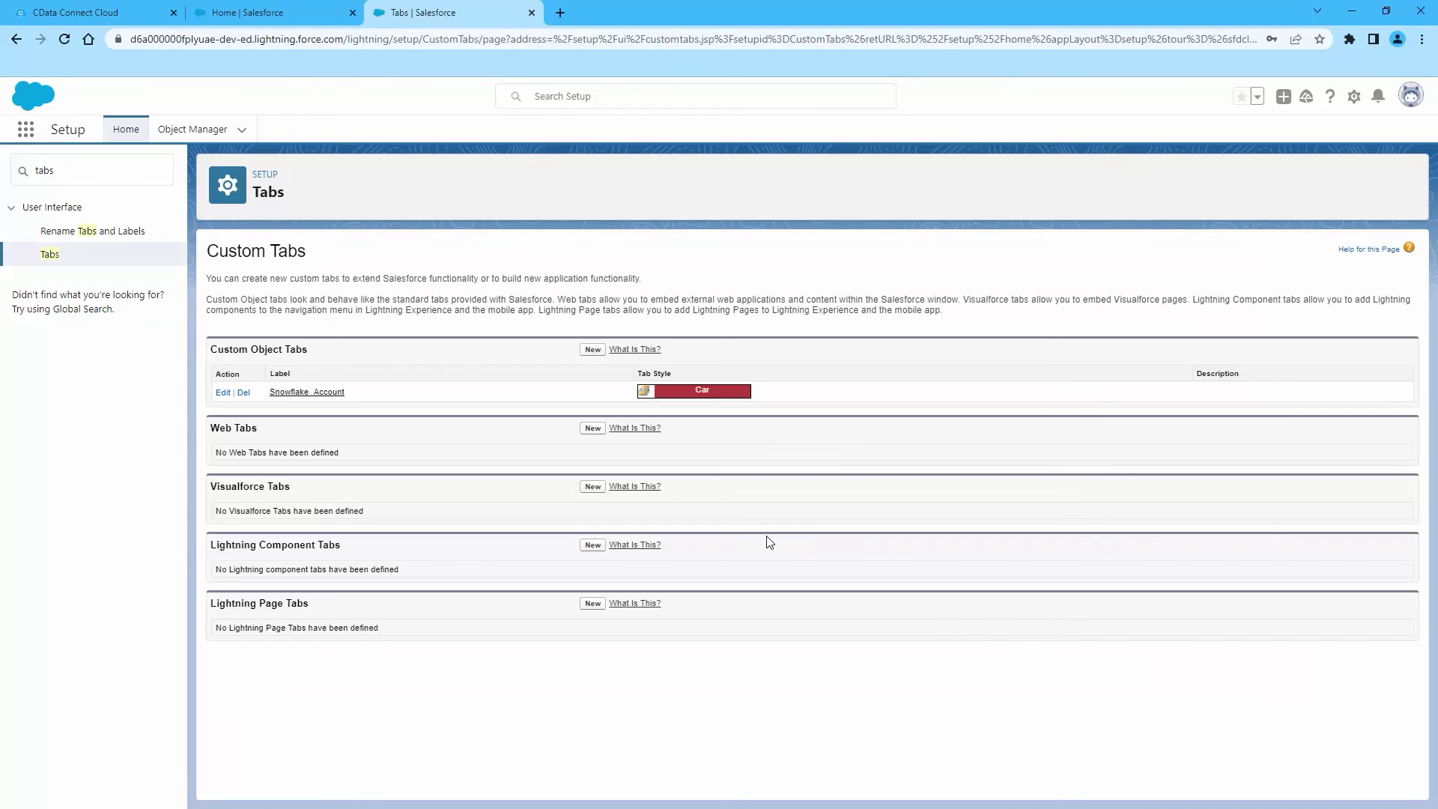
left_click(26, 129)
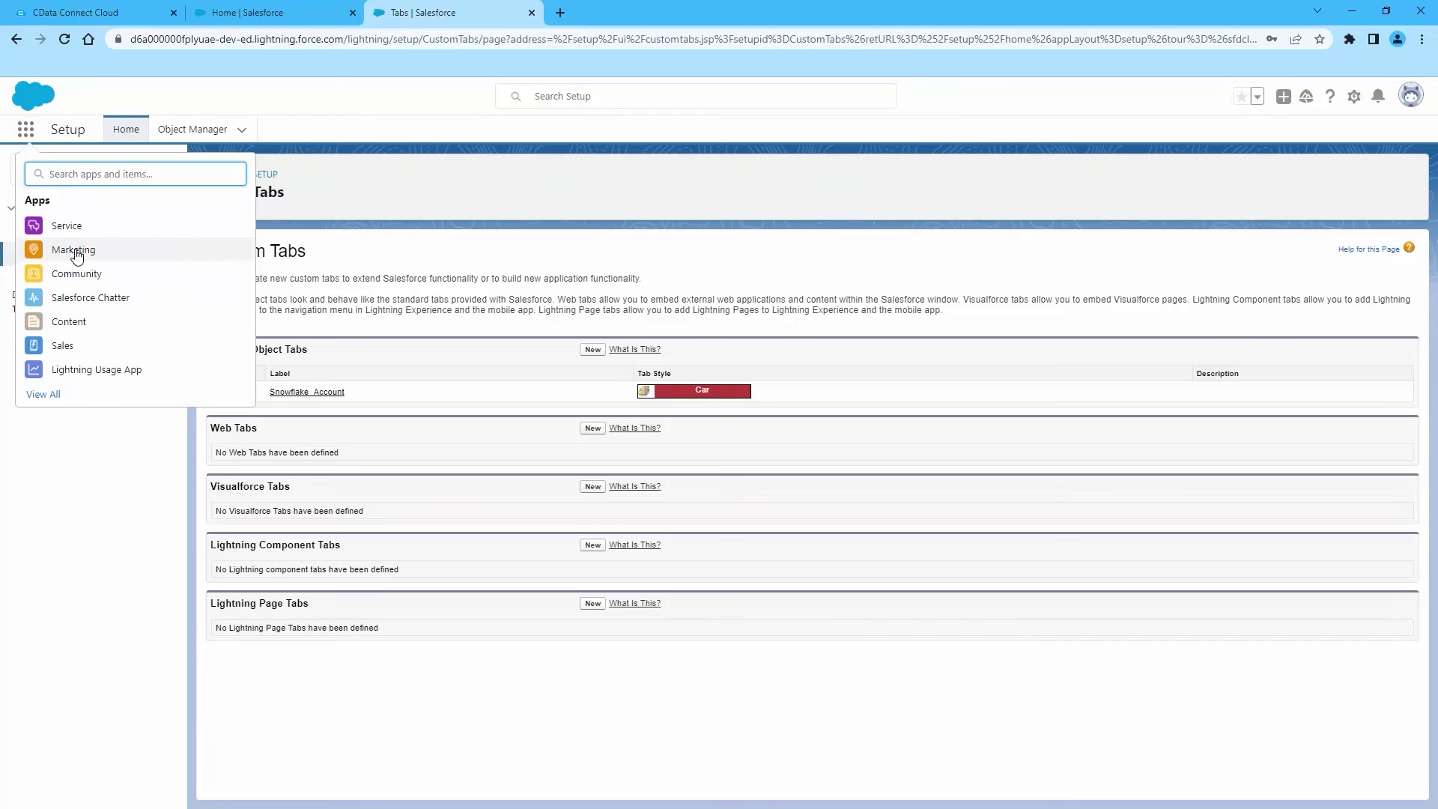
Open the Marketing app's Snowflake_Account tab and switch its list view from Recently Viewed to All
left_click(122, 257, "ctrl")
left_click(607, 12)
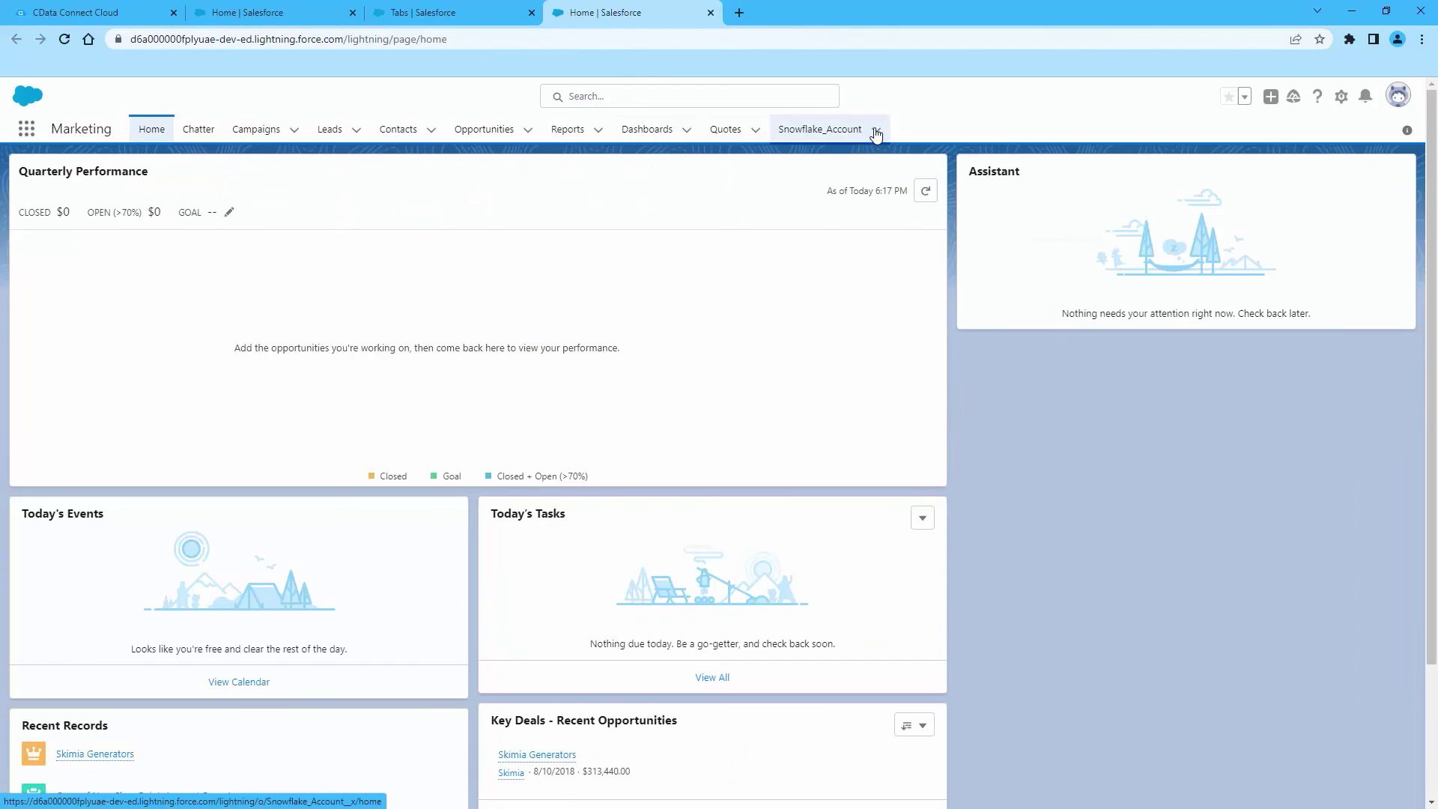
left_click(877, 133)
left_click(820, 132)
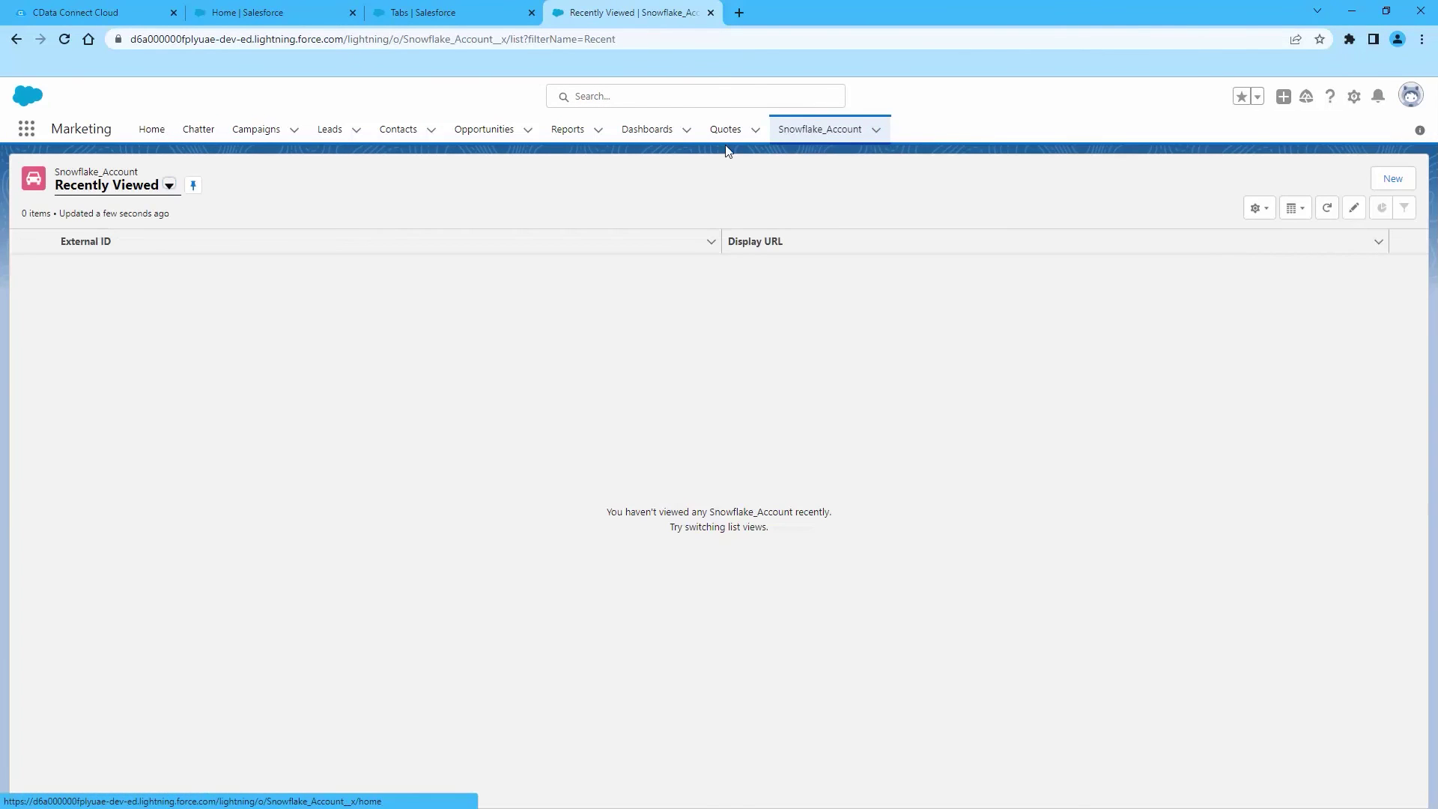
left_click(169, 187)
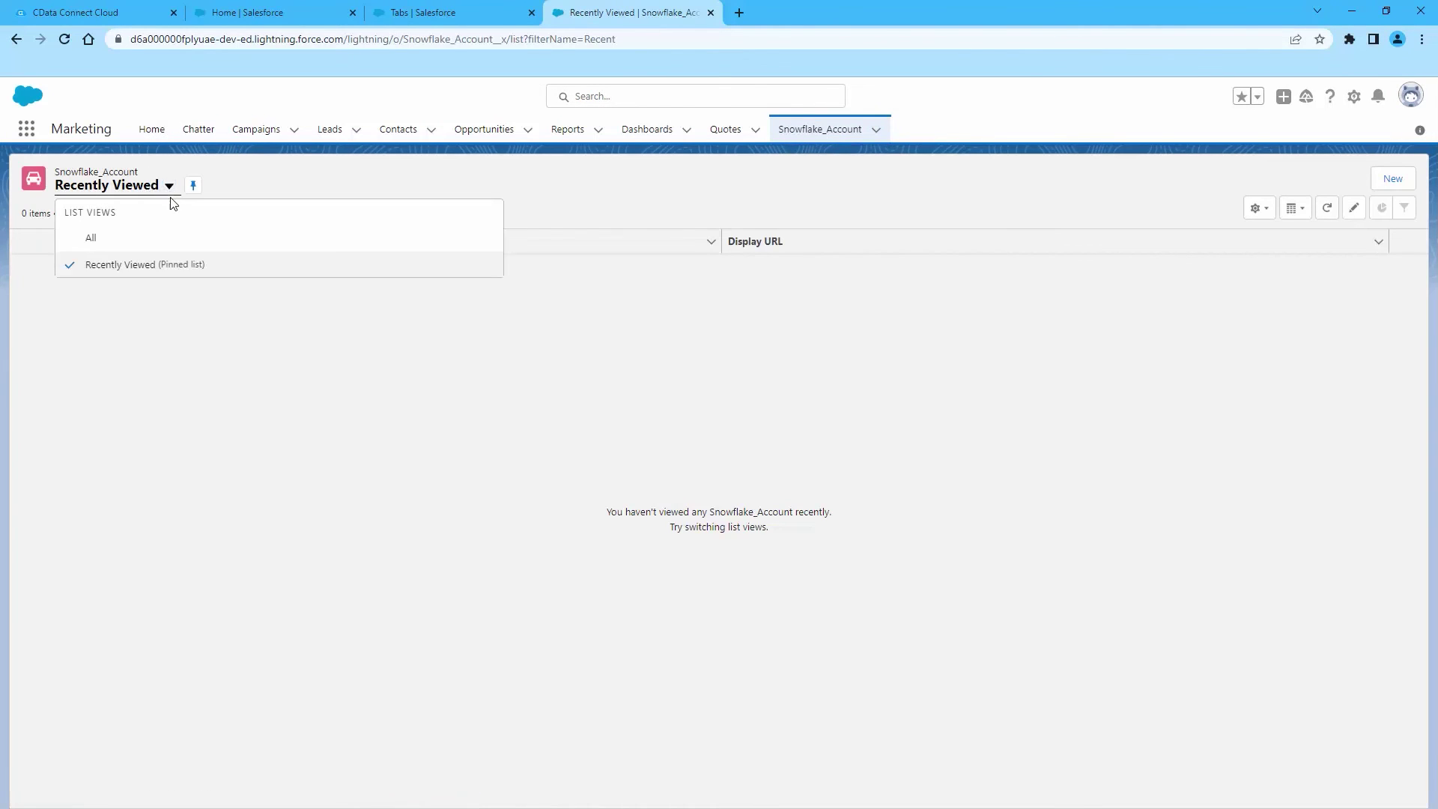
left_click(120, 241)
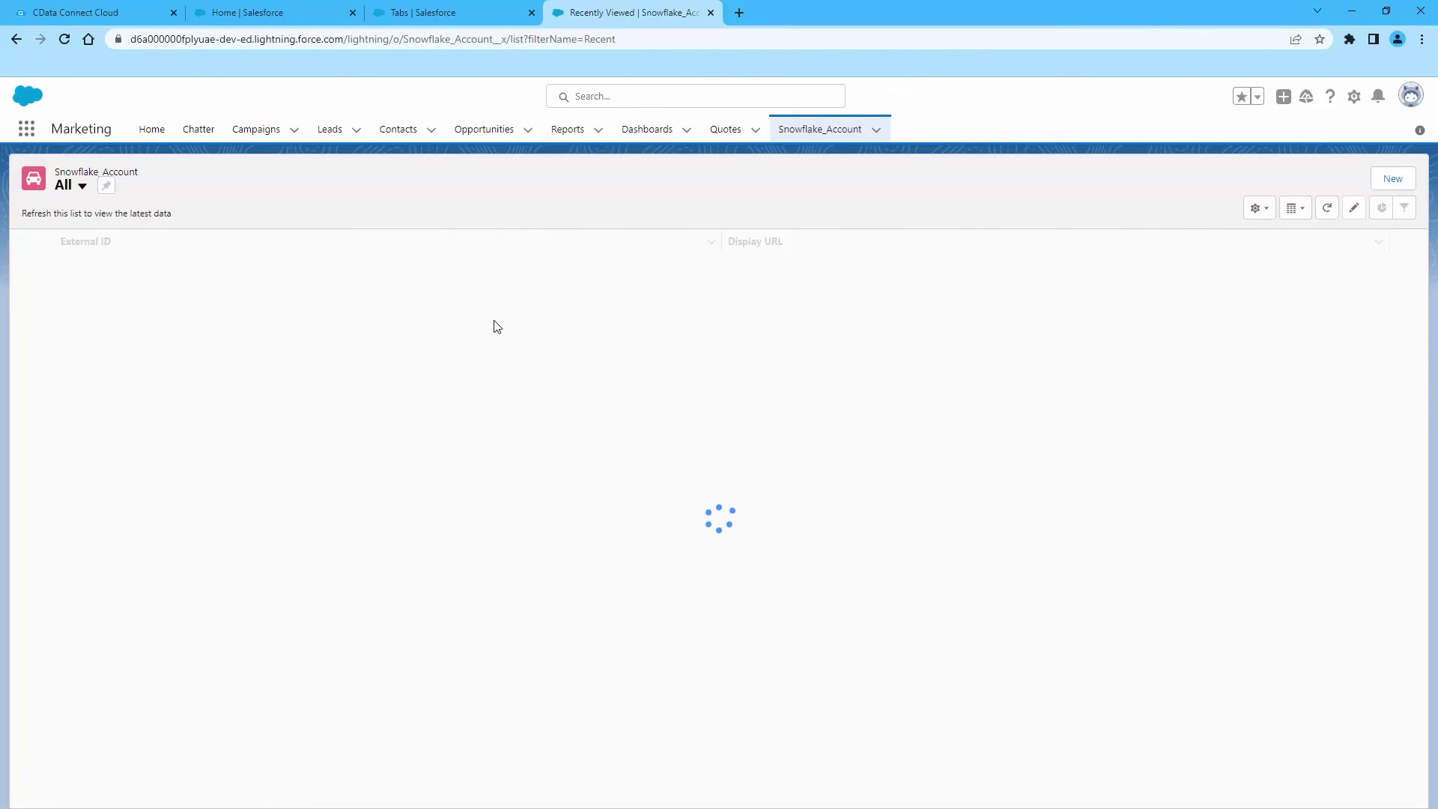